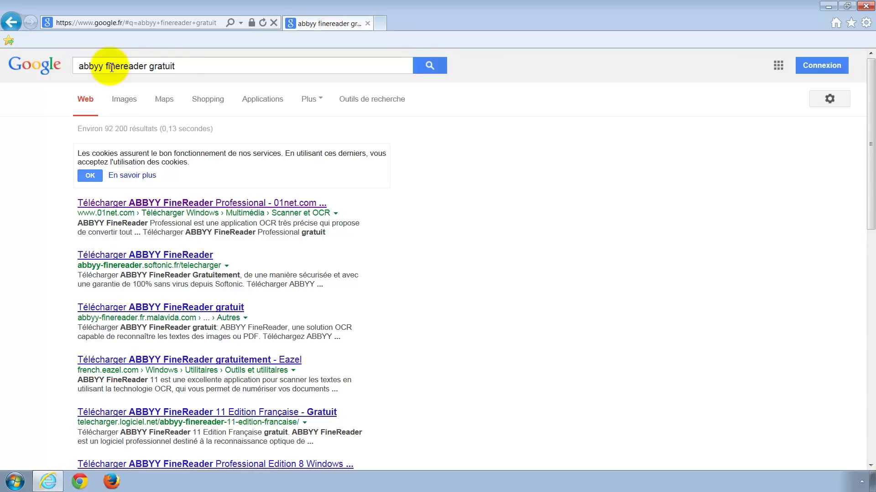
# Step: Open the 01net.com download page for ABBYY FineReader Professional from the search results
pyautogui.moveTo(179, 66); pyautogui.dragTo(78, 66)
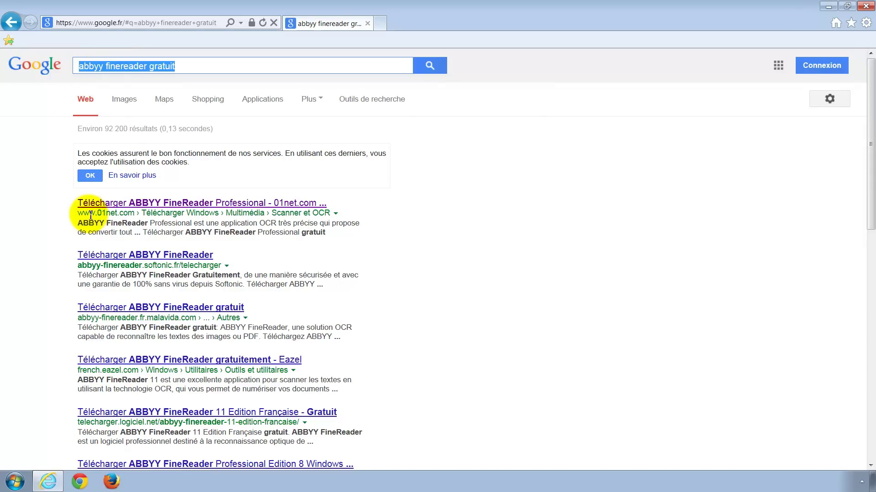
pyautogui.moveTo(140, 216); pyautogui.dragTo(75, 212)
pyautogui.click(56, 212)
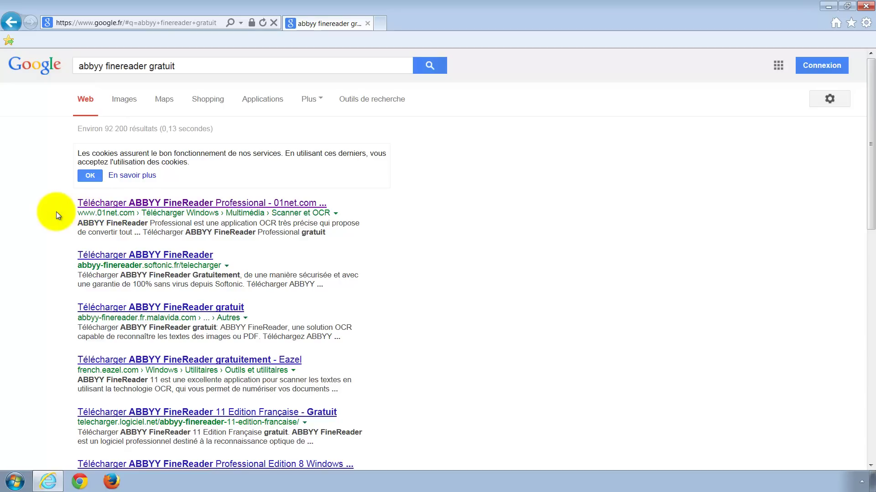
pyautogui.click(120, 205)
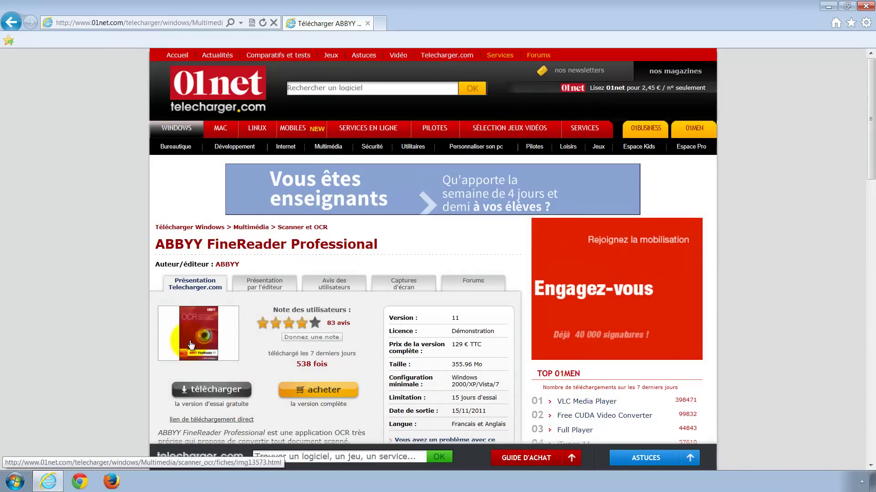
# Step: Request the free trial download of ABBYY FineReader Professional and decline the invitation to vote for the high-tech product of the year
pyautogui.scroll(-3, 150, 299)
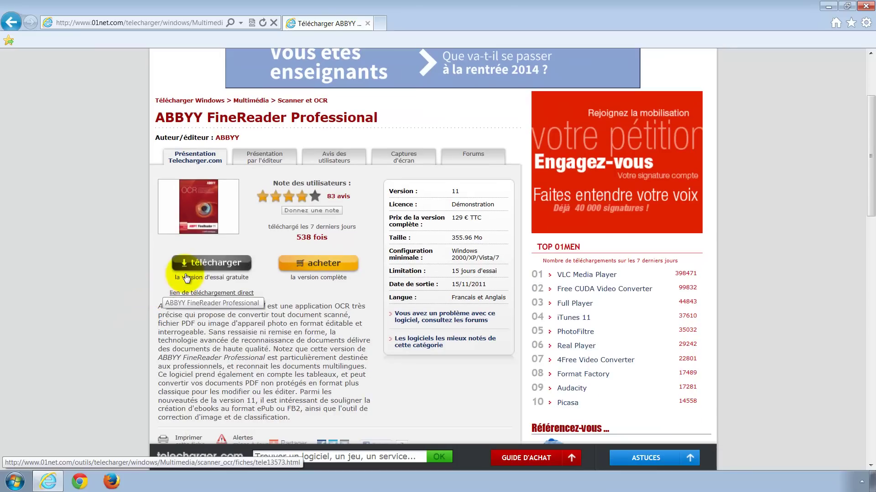
pyautogui.click(202, 264)
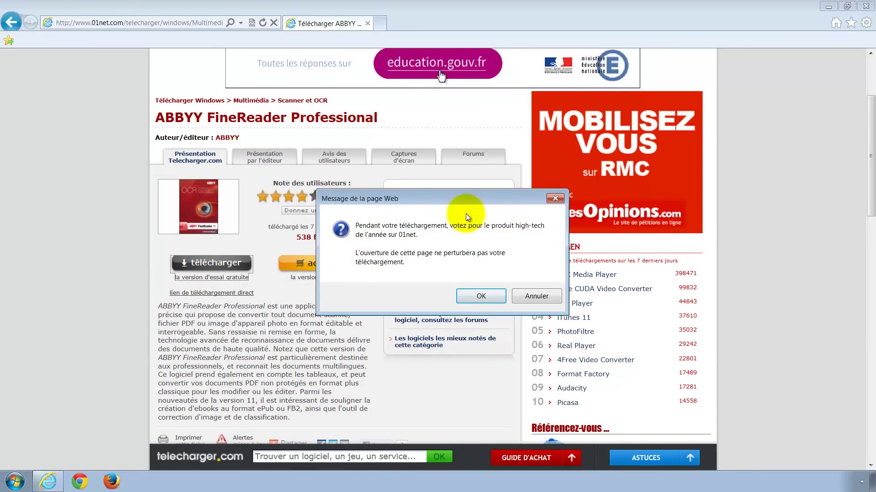
pyautogui.click(532, 297)
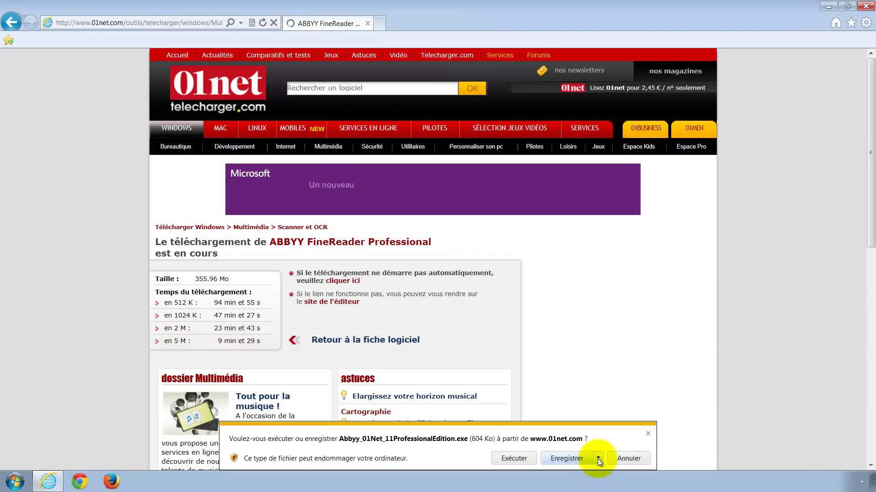
# Step: Save the installer Abbyy_01Net_11ProfessionalEdition to the desktop (Bureau) folder
pyautogui.click(597, 458)
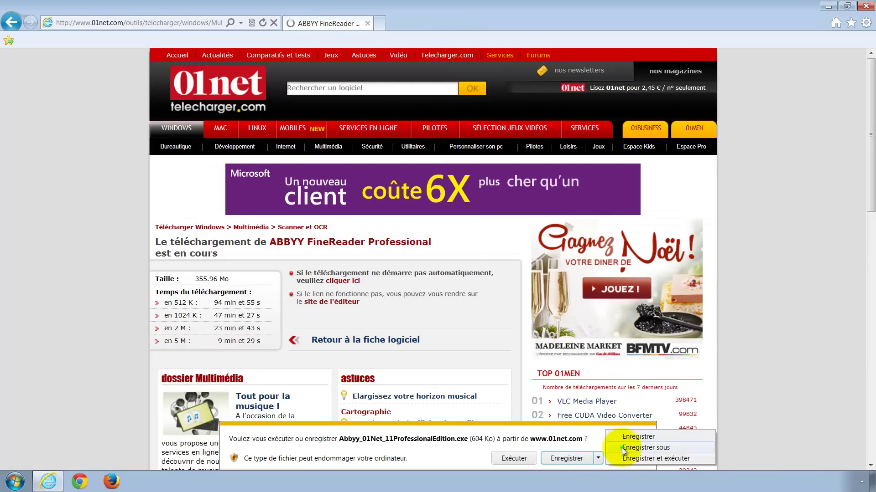
pyautogui.click(622, 448)
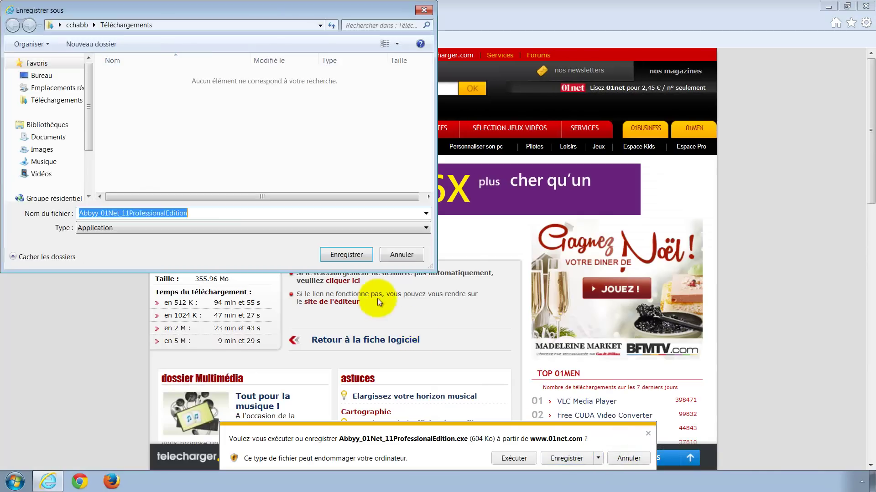
pyautogui.click(41, 74)
pyautogui.click(336, 249)
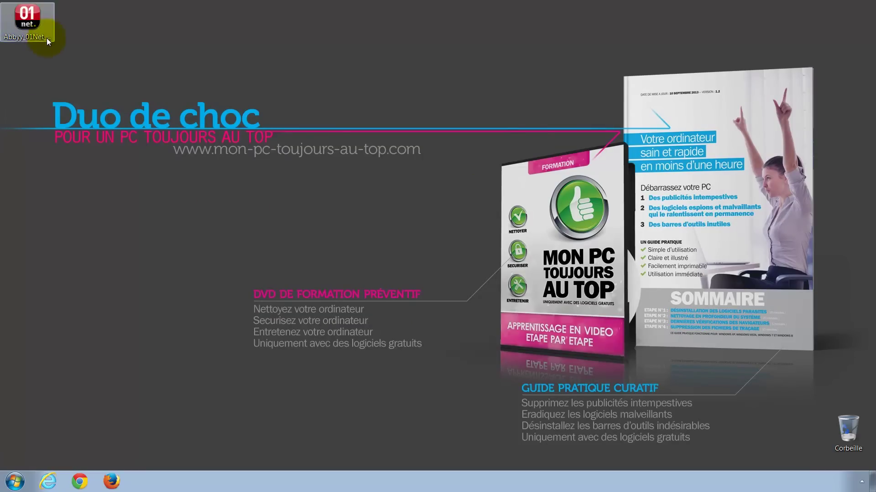
pyautogui.click(33, 25)
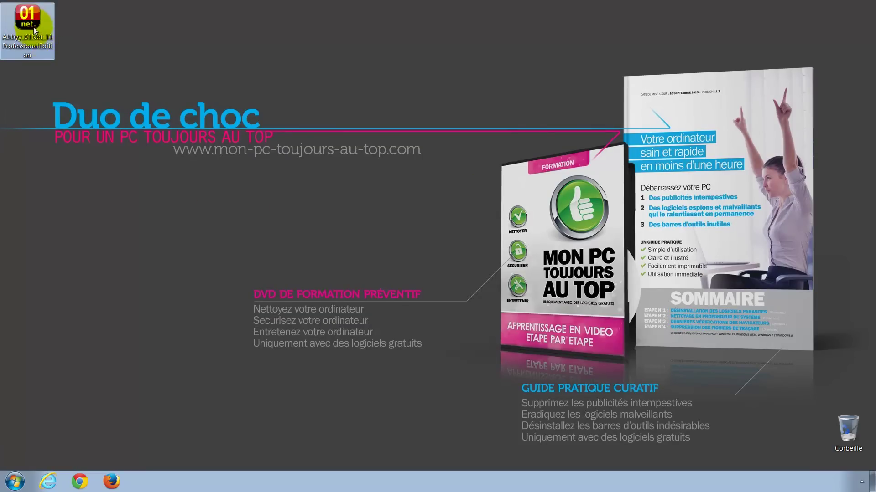
pyautogui.click(59, 69)
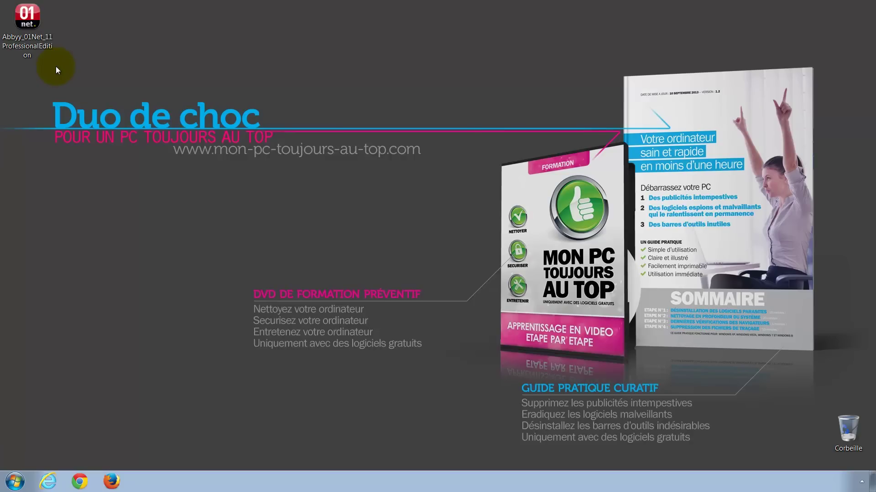
pyautogui.click(33, 23)
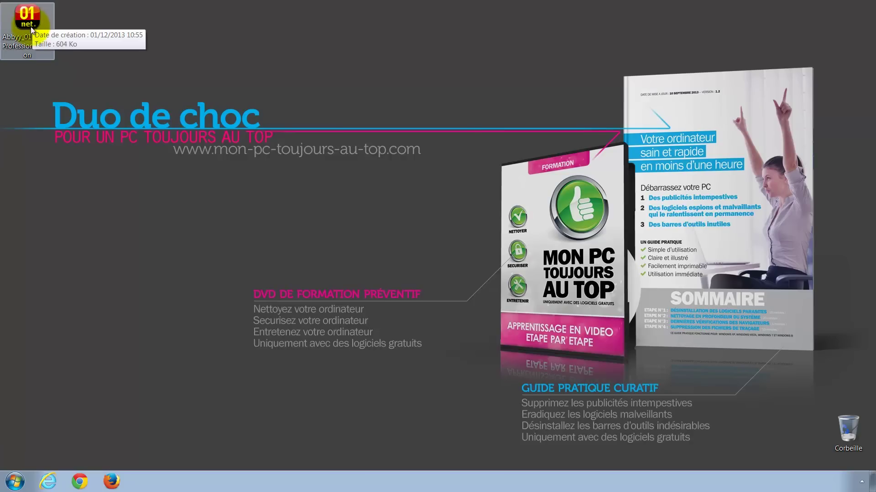
pyautogui.click(42, 69)
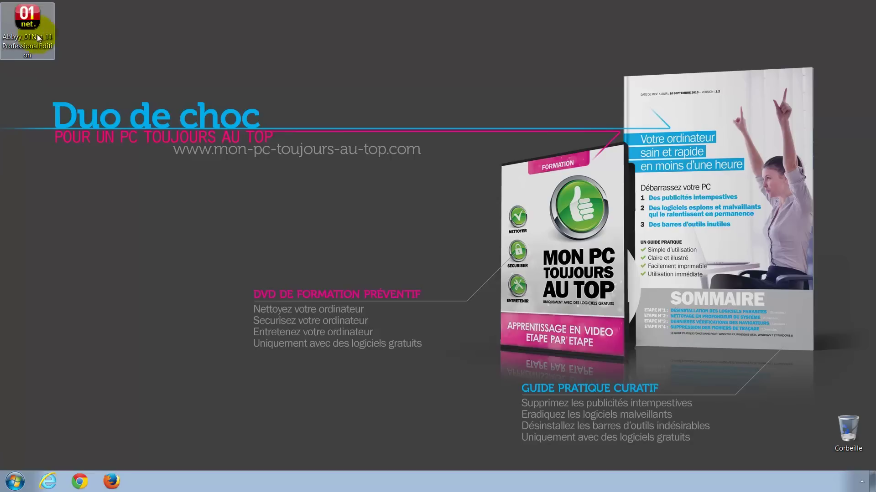
pyautogui.click(25, 53)
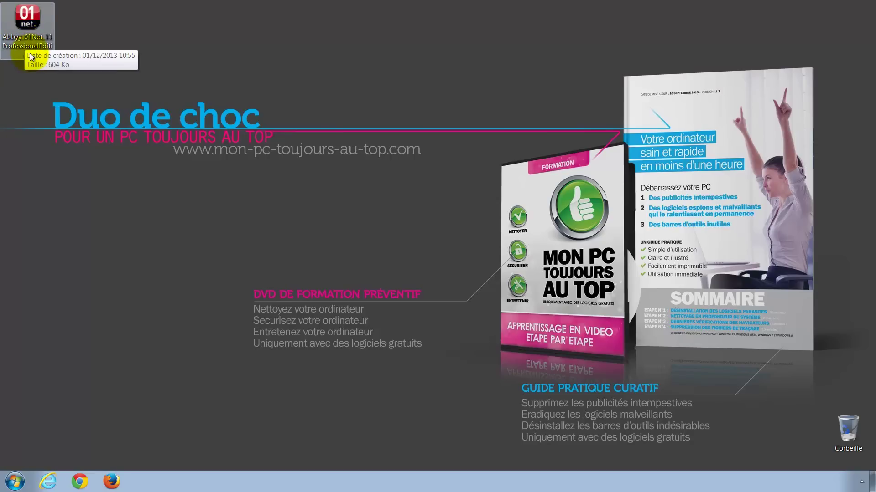
# Step: Run the 01net installer from the desktop and start its download, accepting the sponsored MySearchDial and Wajam offers
pyautogui.doubleClick(29, 18)
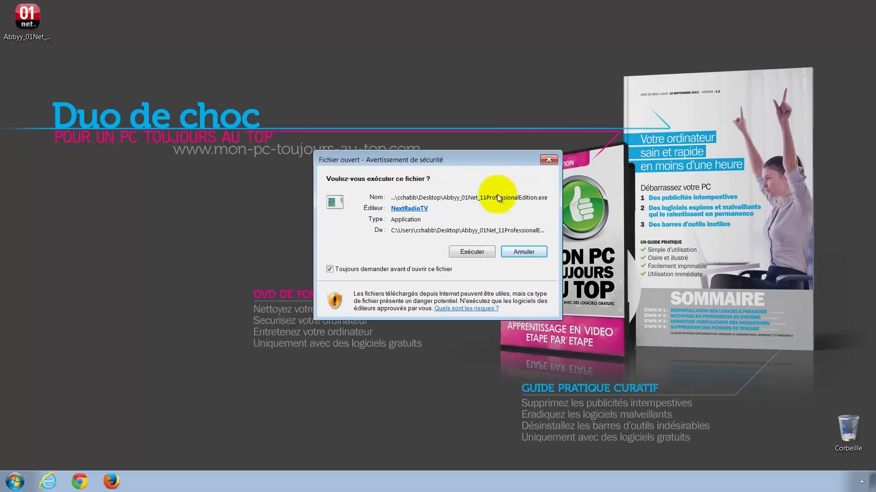
pyautogui.click(474, 251)
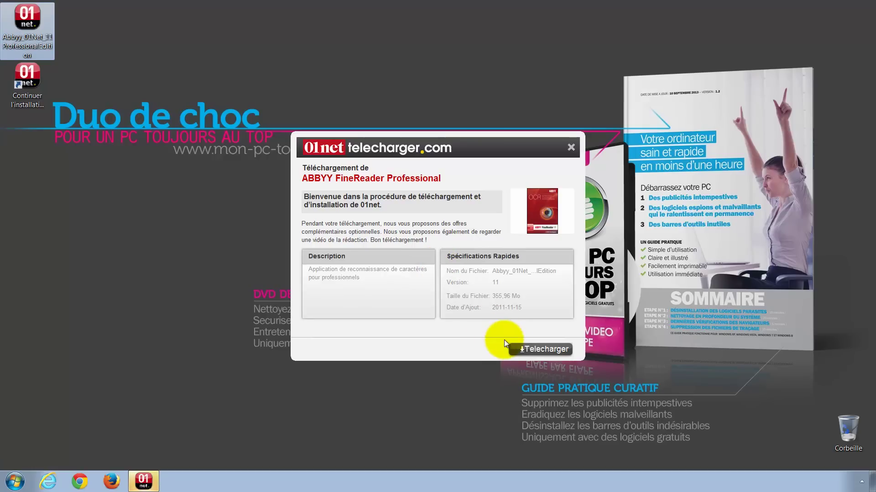
pyautogui.click(539, 350)
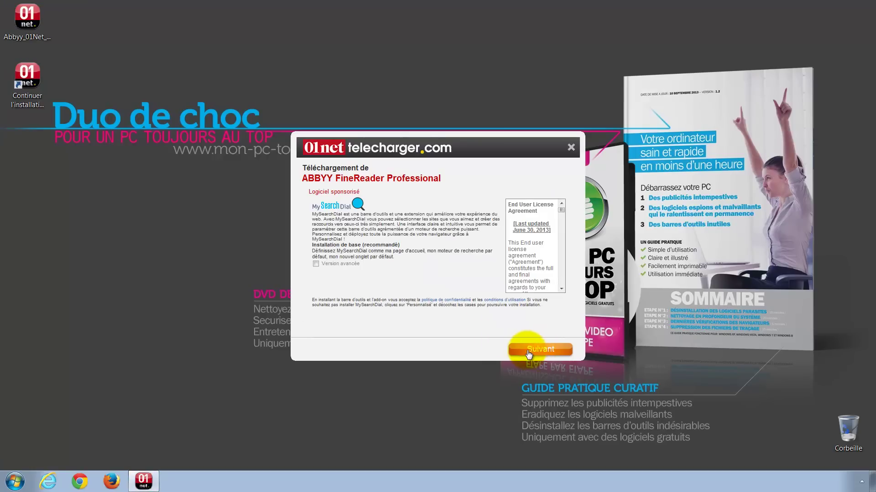
pyautogui.click(532, 352)
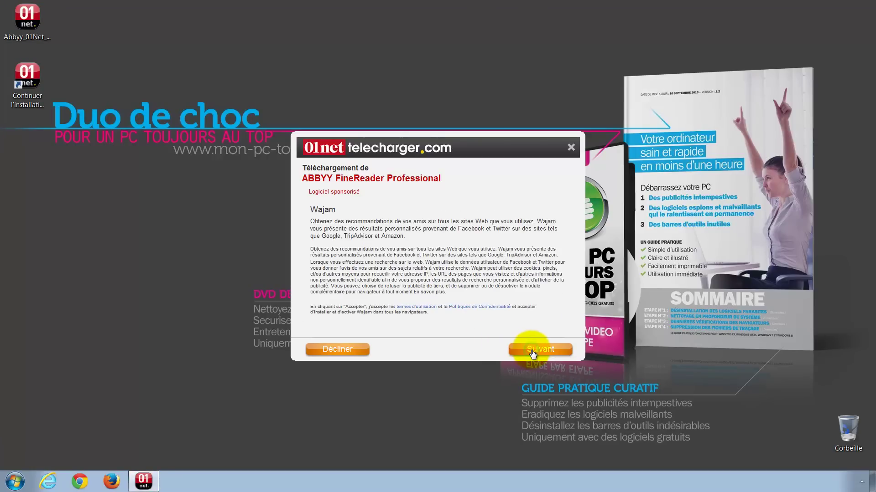
pyautogui.click(530, 353)
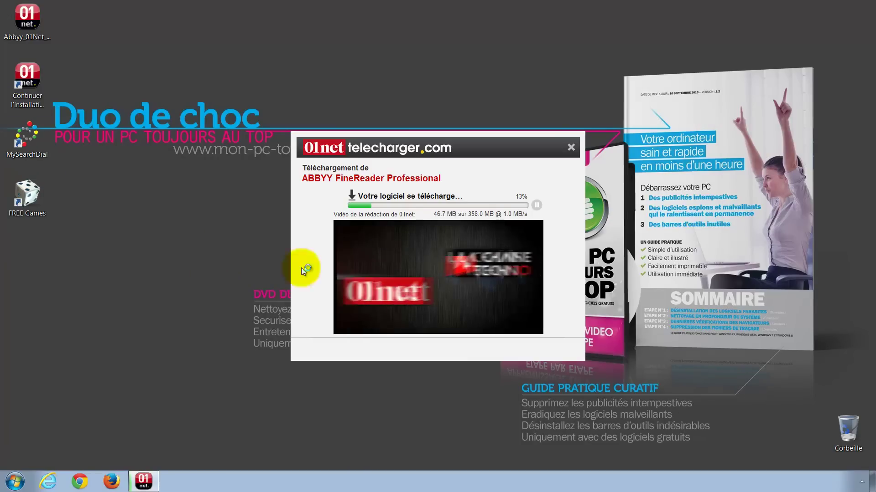
# Step: Pause the 01net video in the download window and try to open the FREE Games desktop shortcut
pyautogui.click(351, 322)
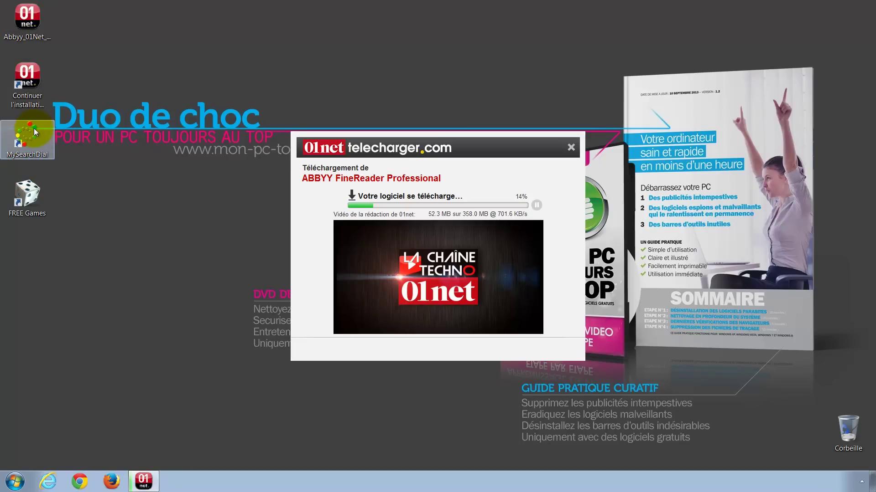
pyautogui.doubleClick(30, 196)
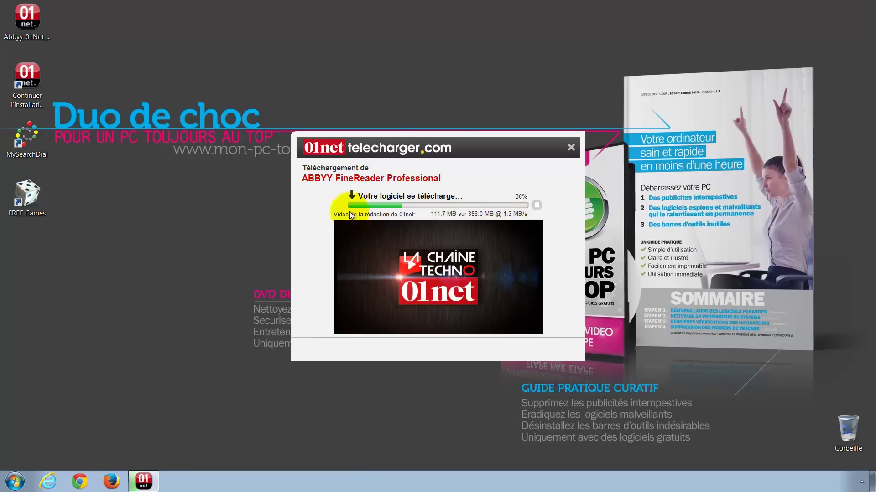
# Step: Review the list of installed programs in the Control Panel's Programmes et fonctionnalités, including newly added entries, and close it
pyautogui.click(15, 481)
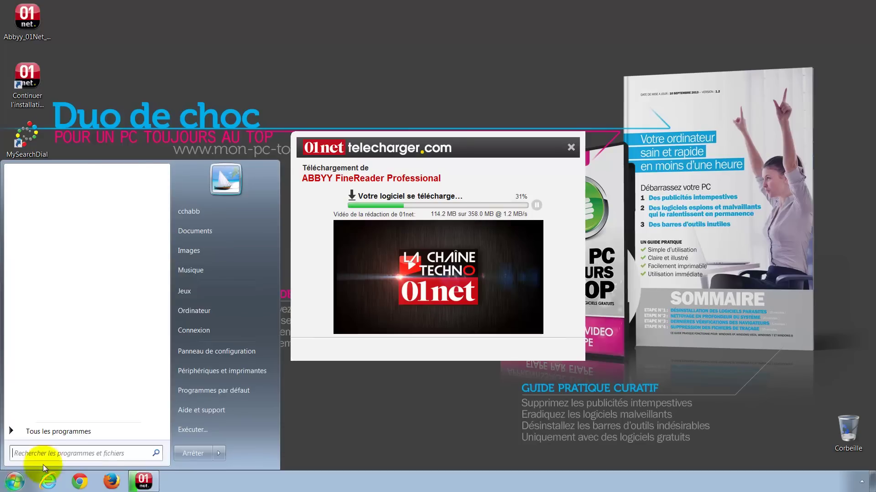
pyautogui.click(195, 353)
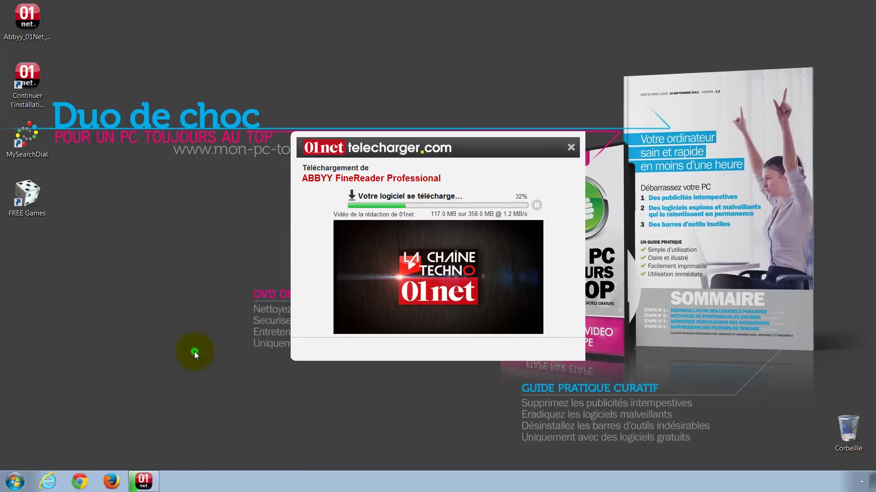
pyautogui.click(335, 343)
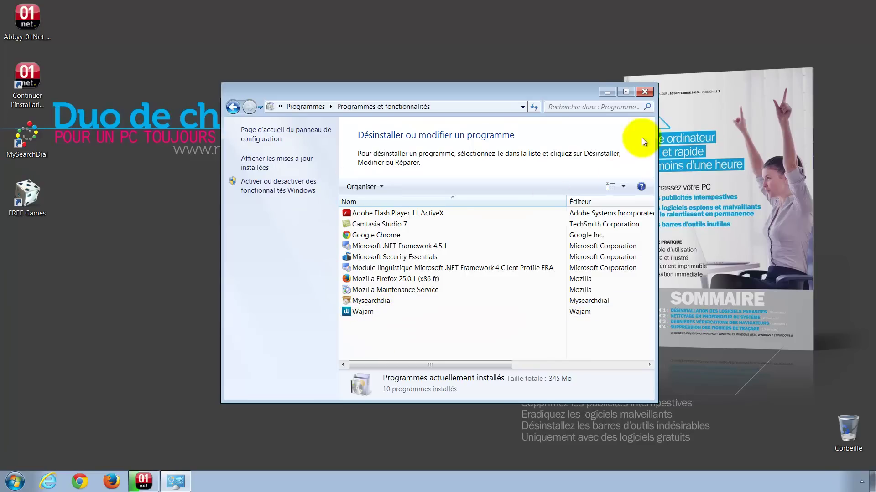
pyautogui.click(644, 93)
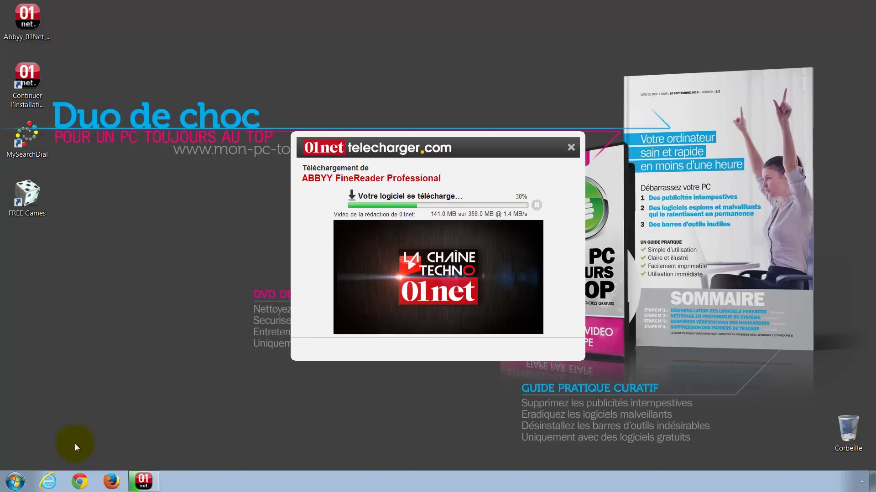
# Step: Open Internet Explorer to view its start page and toolbars, checking the 01net download progress in between
pyautogui.click(48, 481)
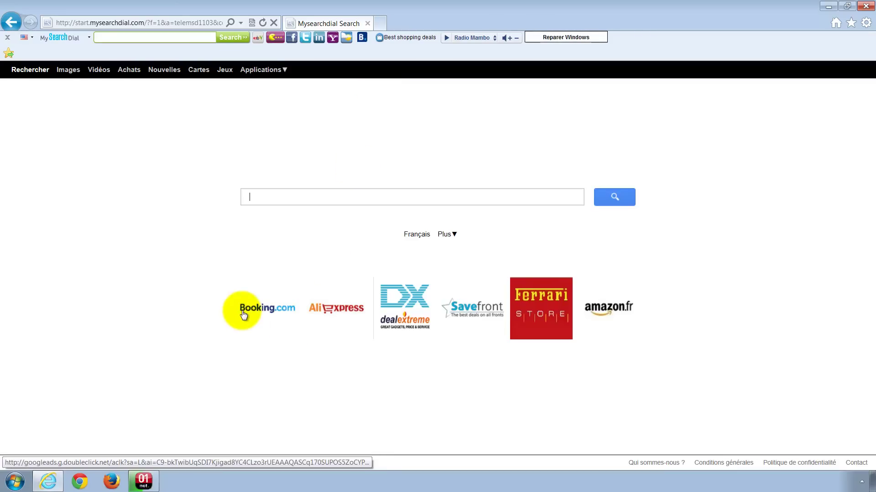
pyautogui.click(136, 488)
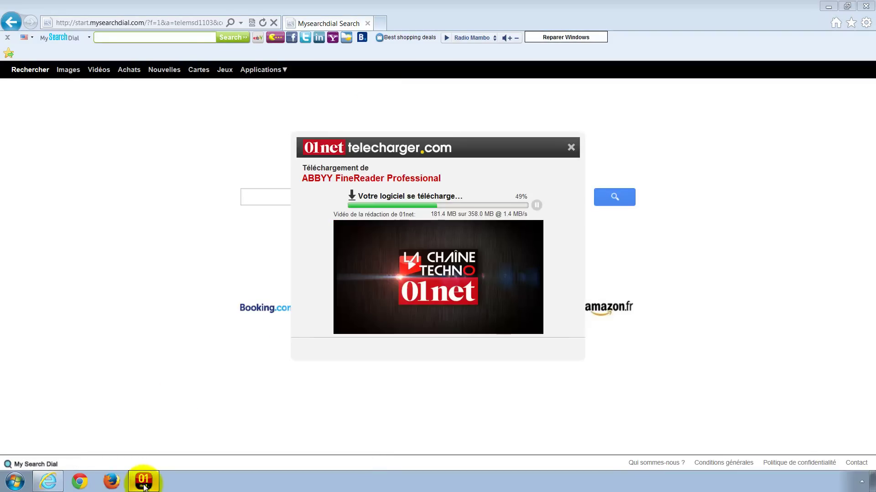
pyautogui.click(40, 484)
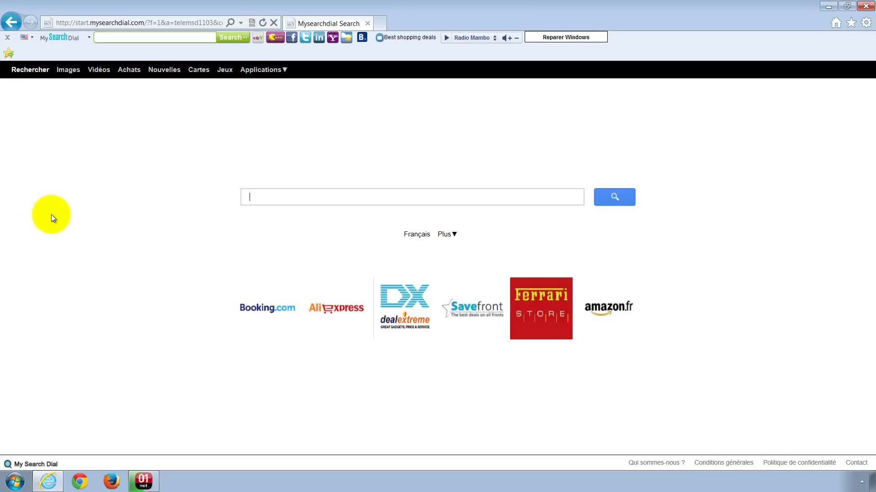
pyautogui.click(111, 22)
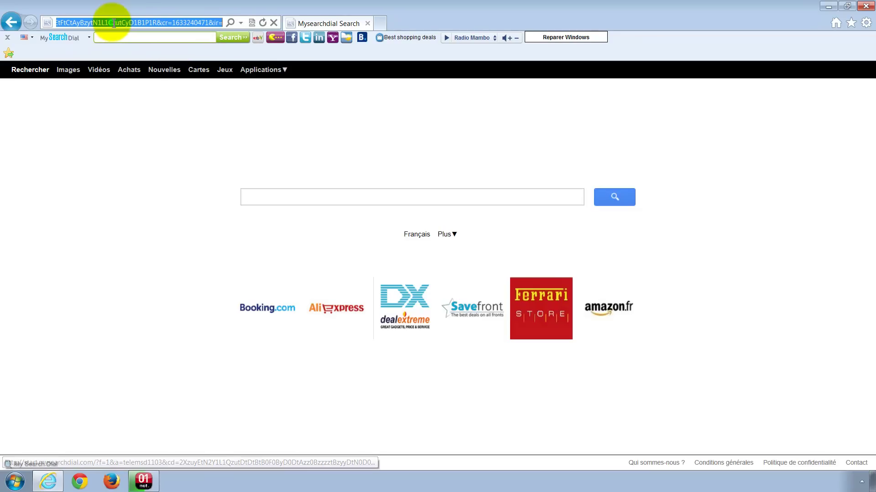
pyautogui.write('www.g')
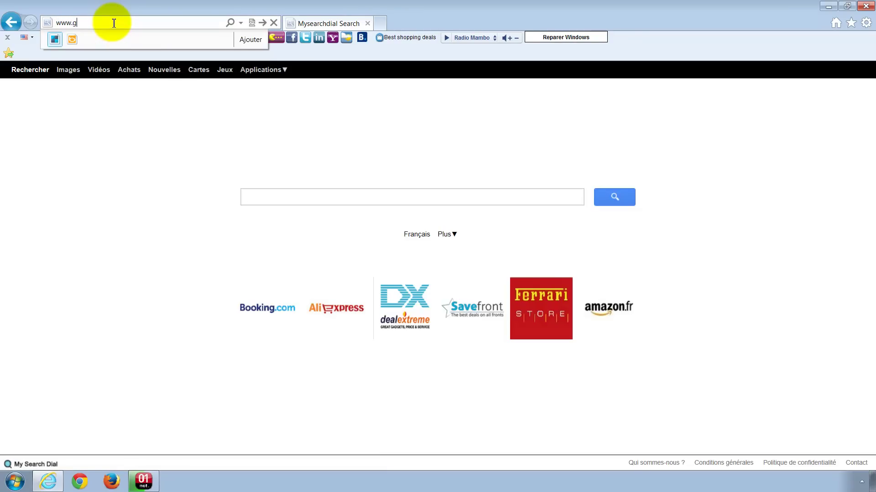
pyautogui.write('oogl')
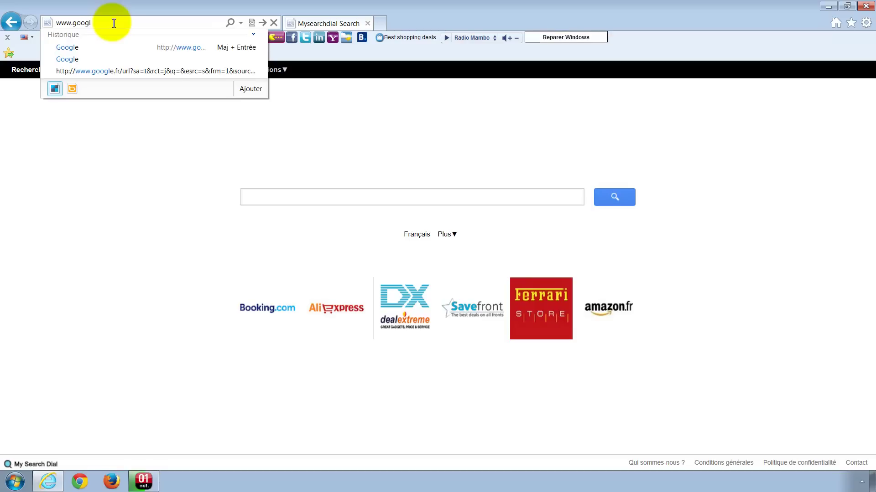
pyautogui.write('e.fr/')
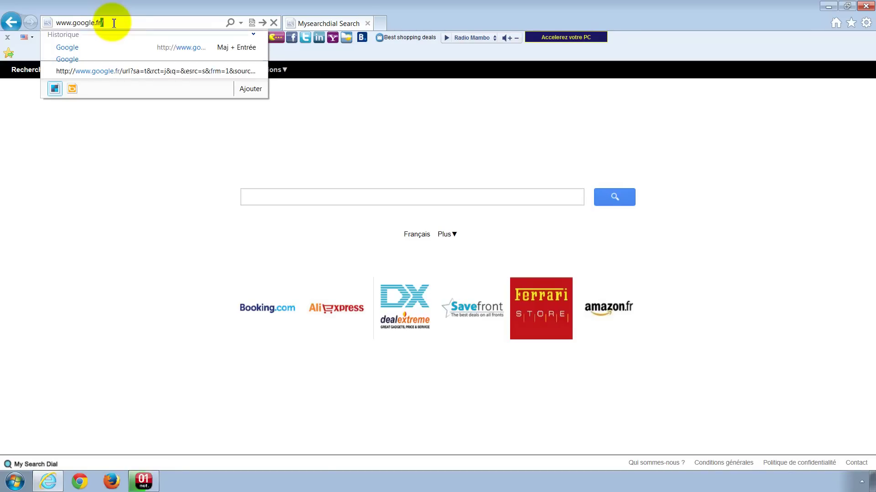
pyautogui.press('Return')
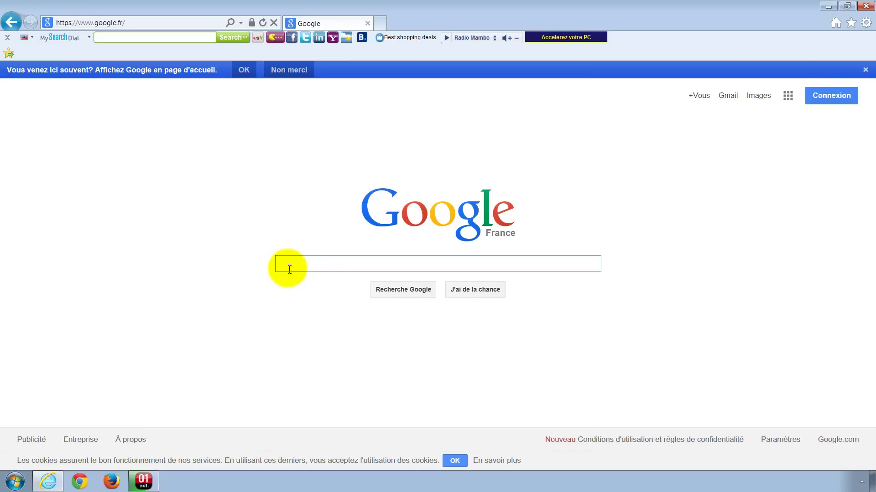
pyautogui.write('site de stra')
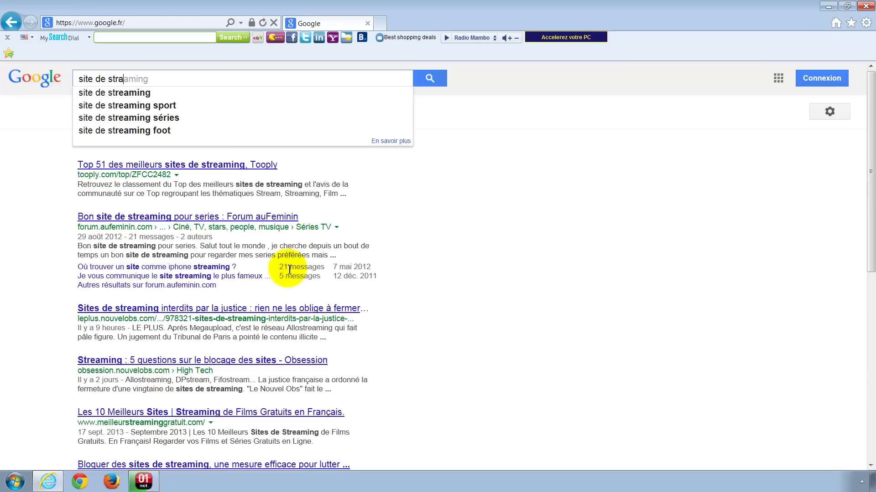
pyautogui.click(108, 93)
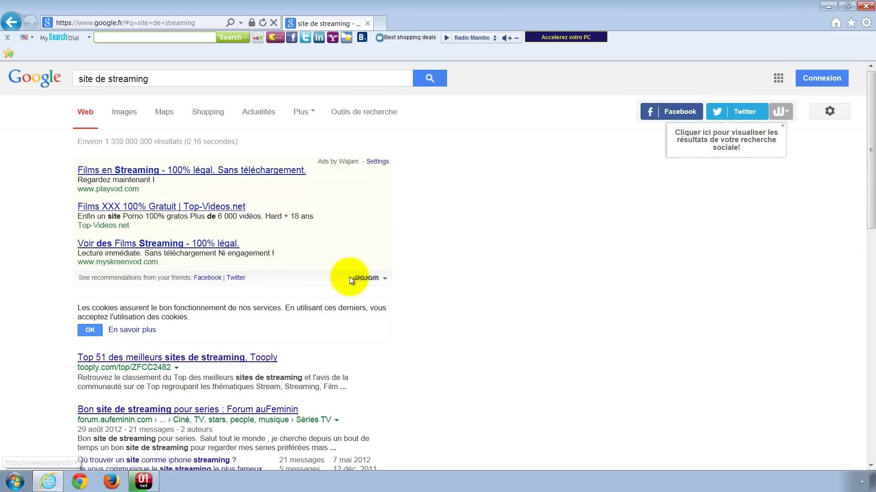
# Step: Open the meilleurstreaminggratuit.com result from the Google search and close the zodiac sign ad covering its page
pyautogui.moveTo(361, 279)
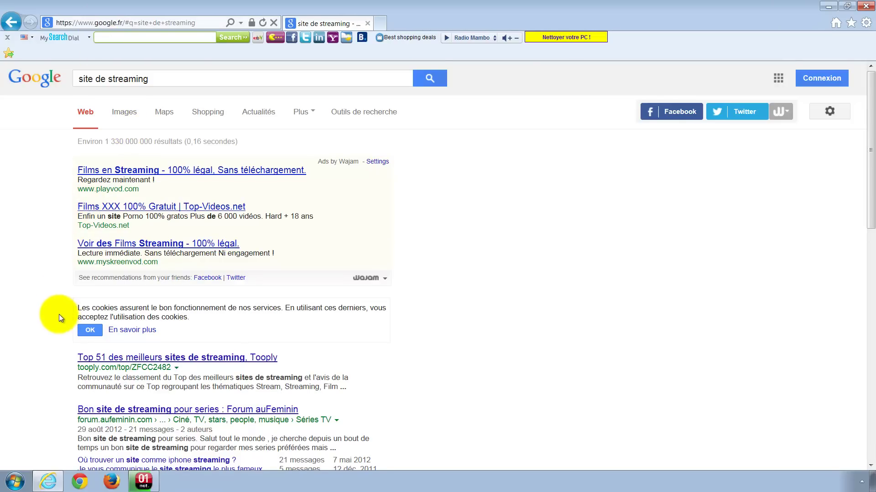
pyautogui.scroll(-3, 59, 314)
pyautogui.scroll(-1, 59, 313)
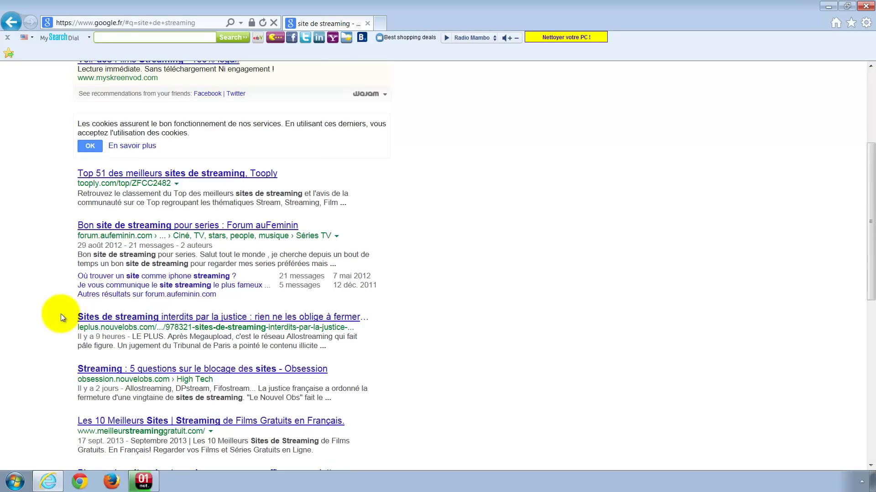
pyautogui.scroll(-1, 61, 314)
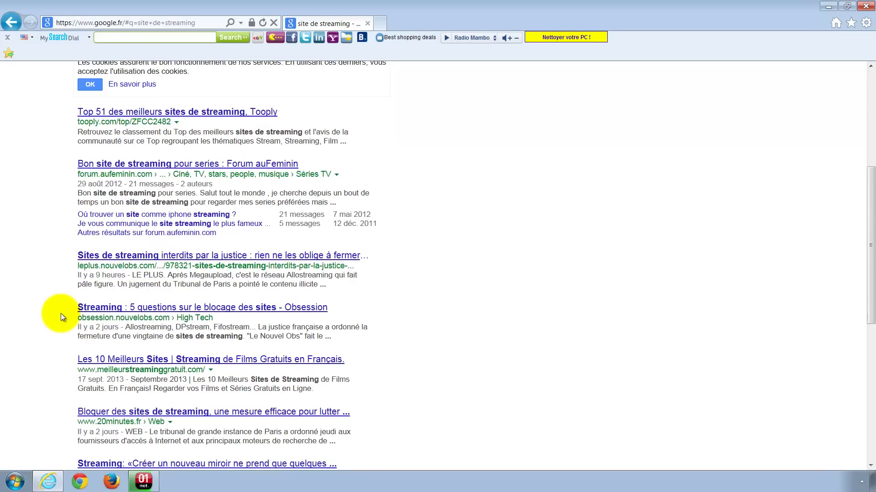
pyautogui.click(121, 360)
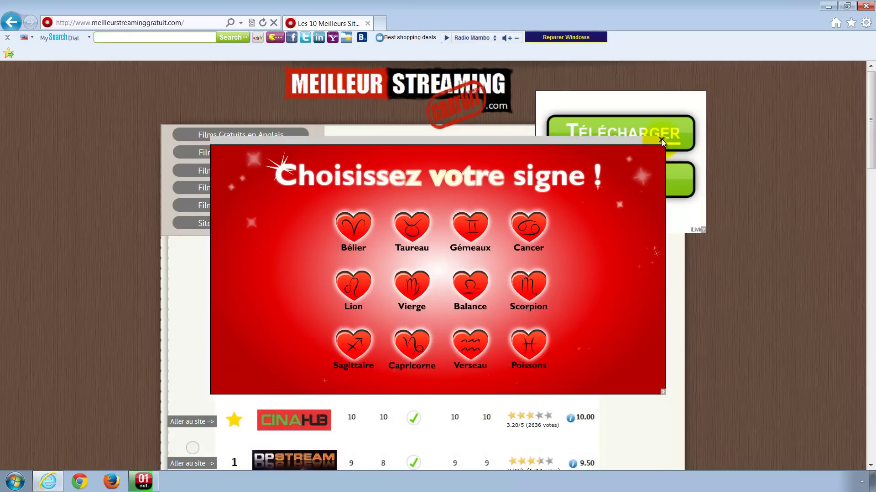
pyautogui.click(661, 139)
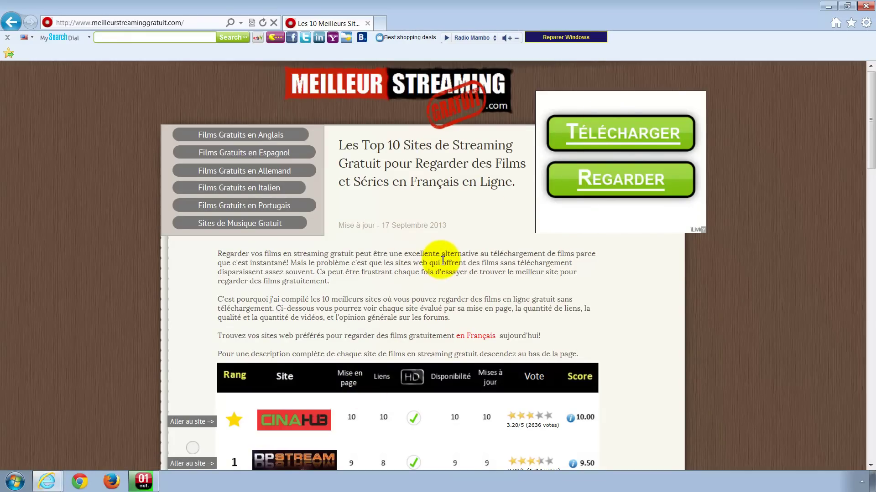
# Step: Look through the streaming site's page, follow its Télécharger ad and accept the iLivid installation offer
pyautogui.scroll(-15, 448, 229)
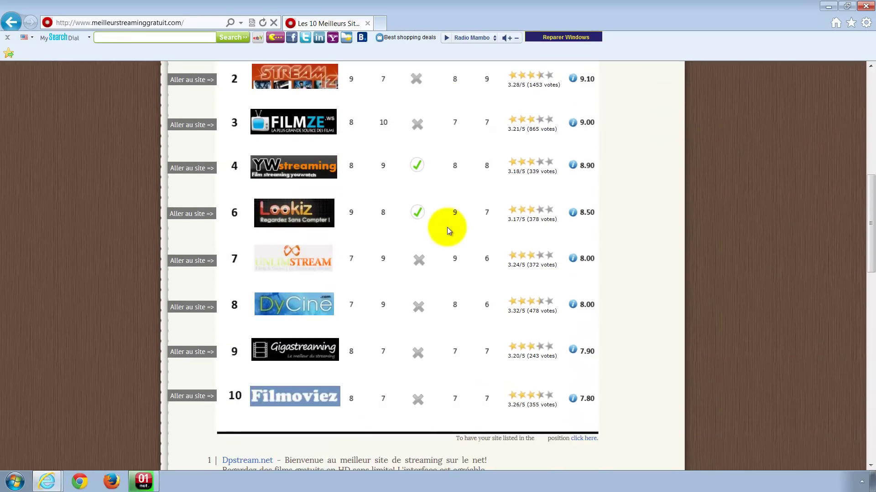
pyautogui.scroll(-9, 446, 235)
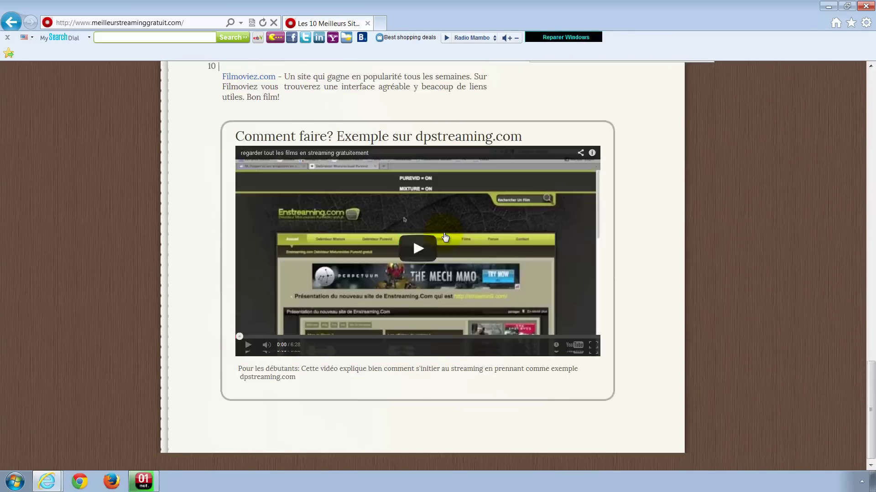
pyautogui.scroll(20, 445, 237)
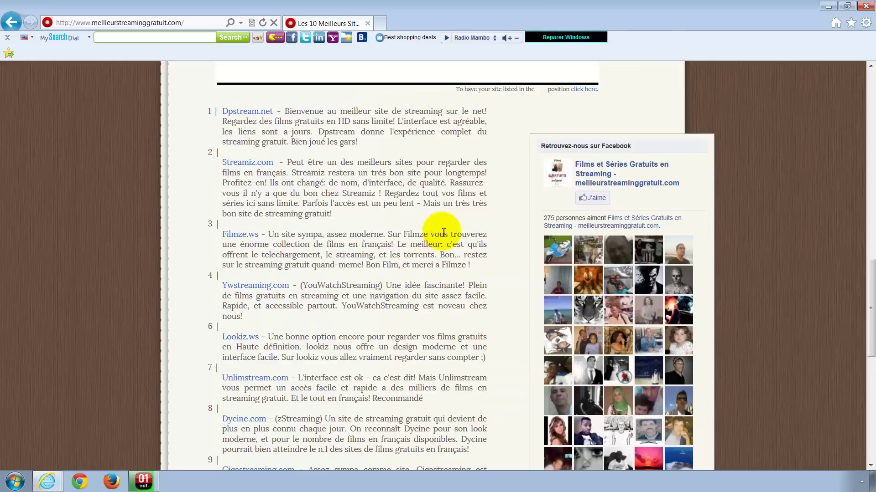
pyautogui.scroll(3, 442, 232)
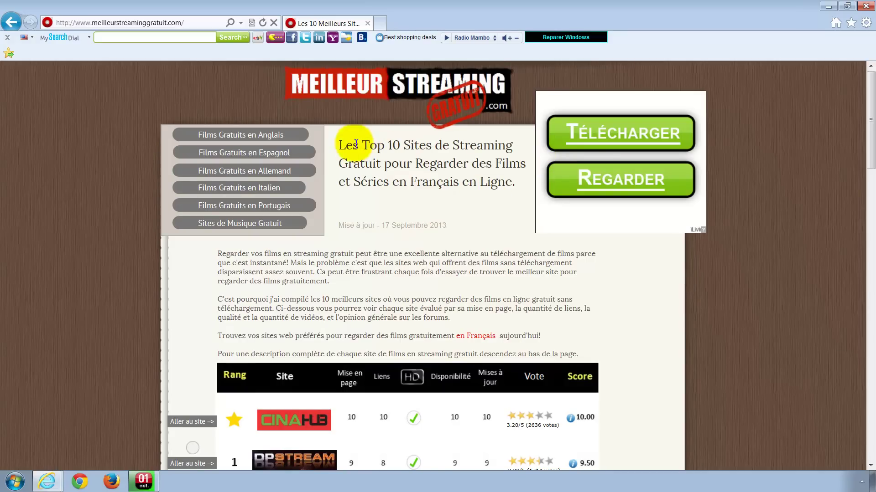
pyautogui.click(616, 134)
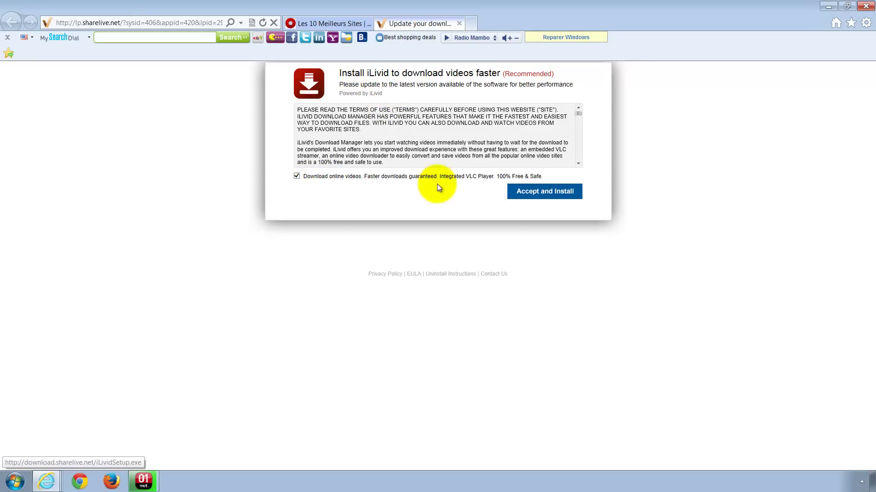
pyautogui.click(542, 193)
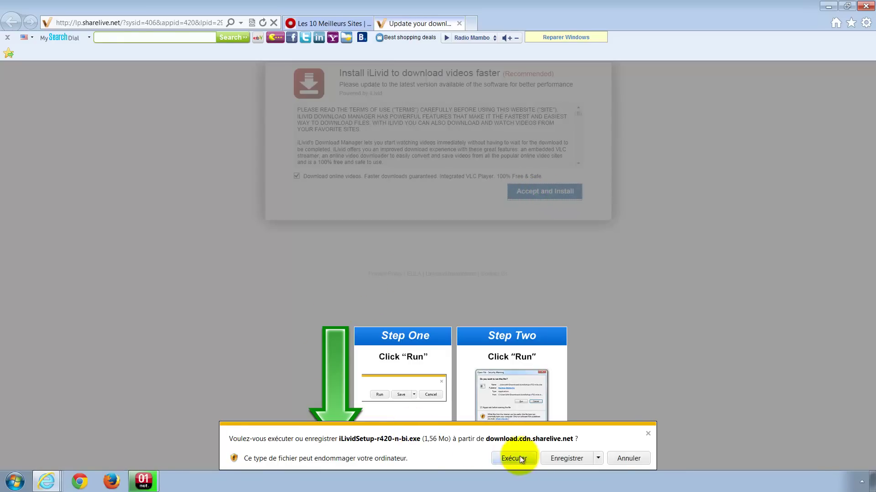
# Step: Save the iLividSetup-r420-n-bi application to the desktop (Bureau) instead of running it directly
pyautogui.click(600, 456)
pyautogui.click(639, 449)
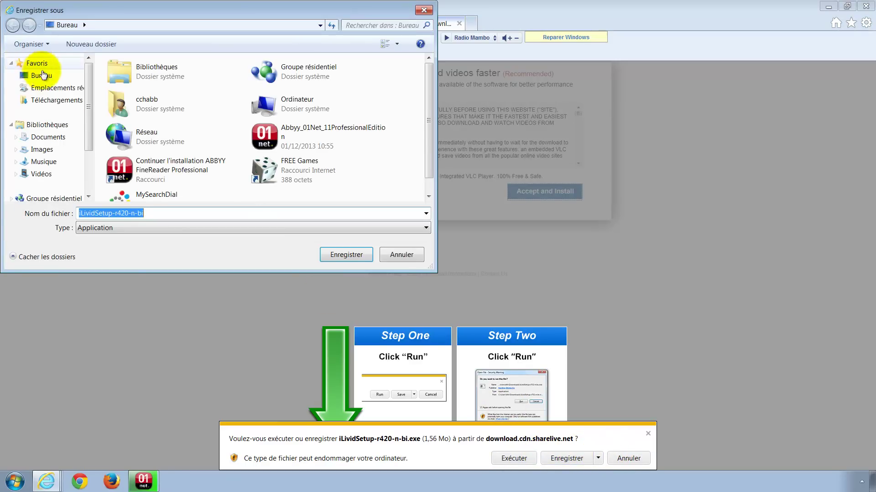
pyautogui.click(57, 77)
pyautogui.click(329, 255)
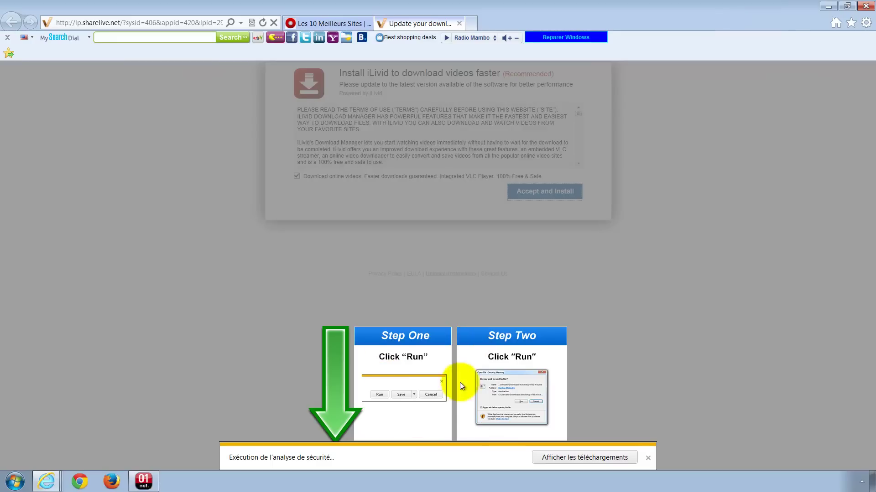
# Step: Check the iLivid file in the Internet Explorer downloads list and close all browser tabs and windows, including the codec pop-up
pyautogui.click(556, 458)
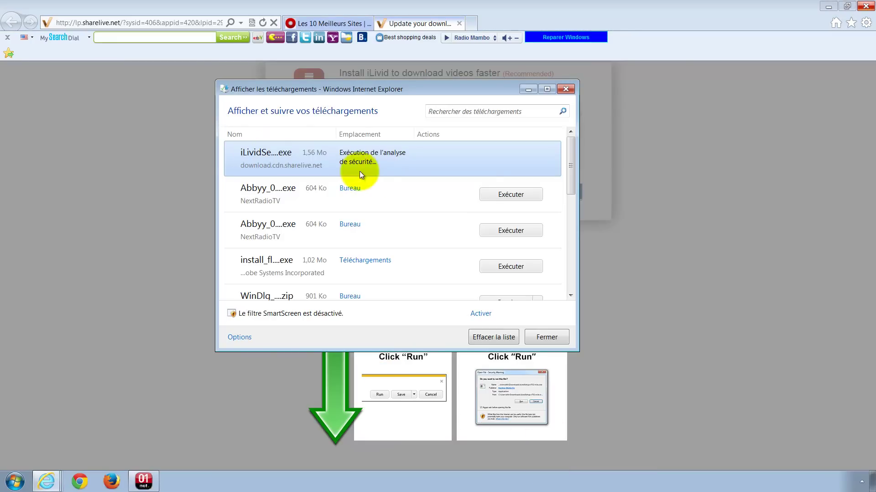
pyautogui.click(564, 88)
pyautogui.click(865, 6)
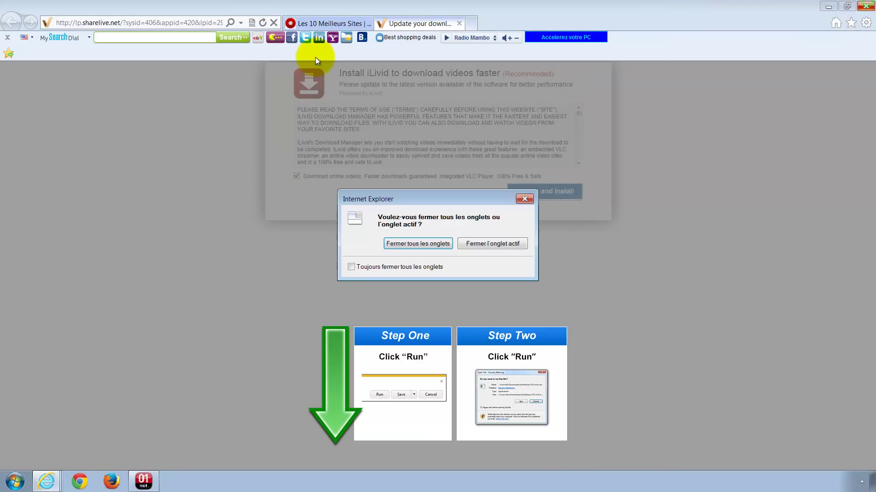
pyautogui.click(402, 243)
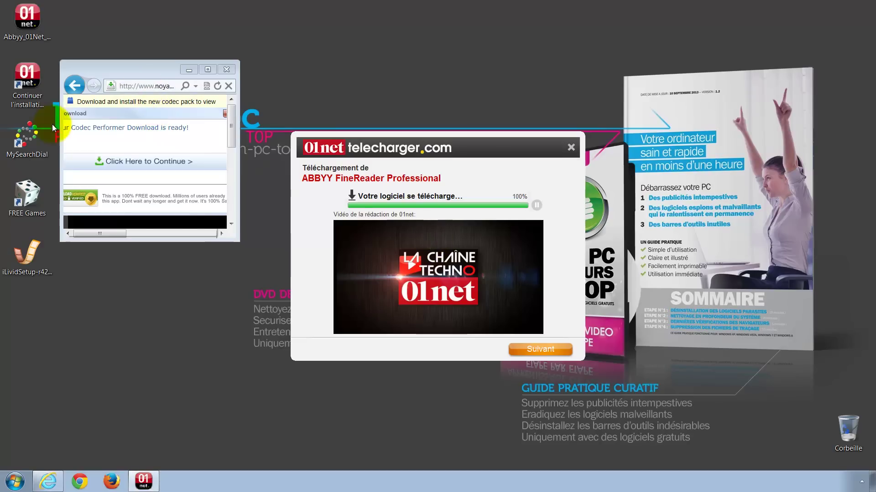
pyautogui.click(226, 69)
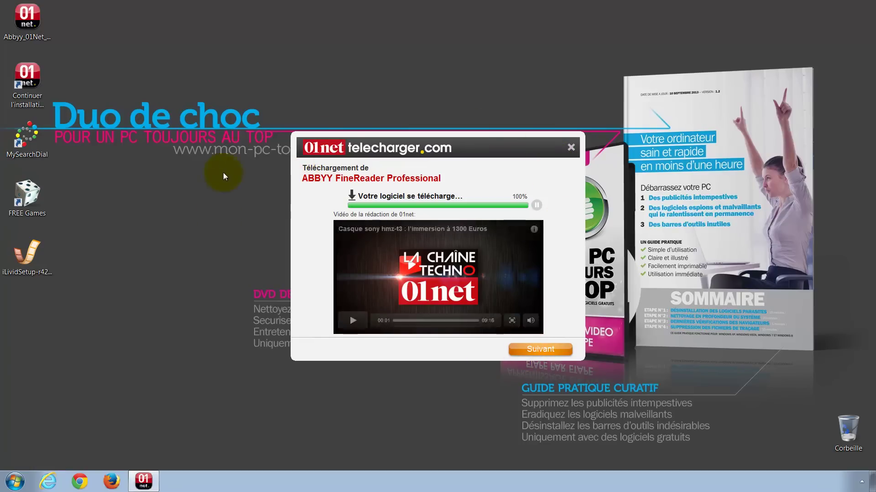
# Step: Continue past the 01net download page and start installing ABBYY FineReader Professional
pyautogui.click(541, 348)
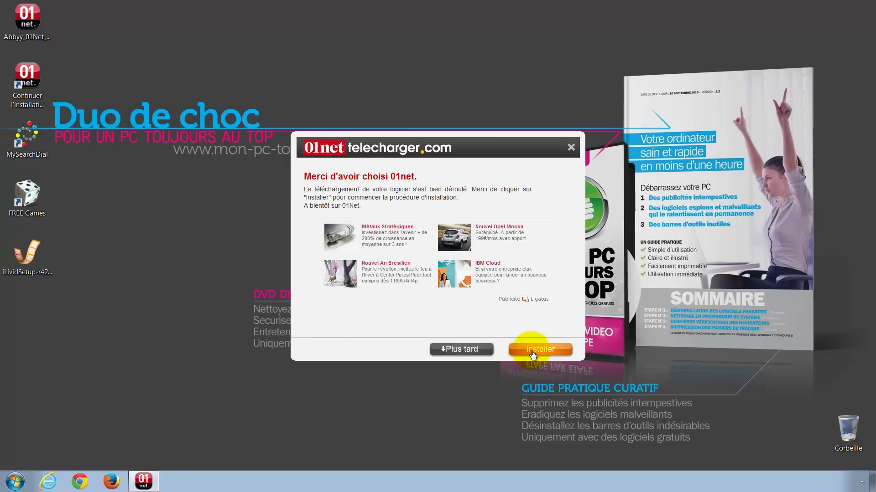
pyautogui.click(533, 352)
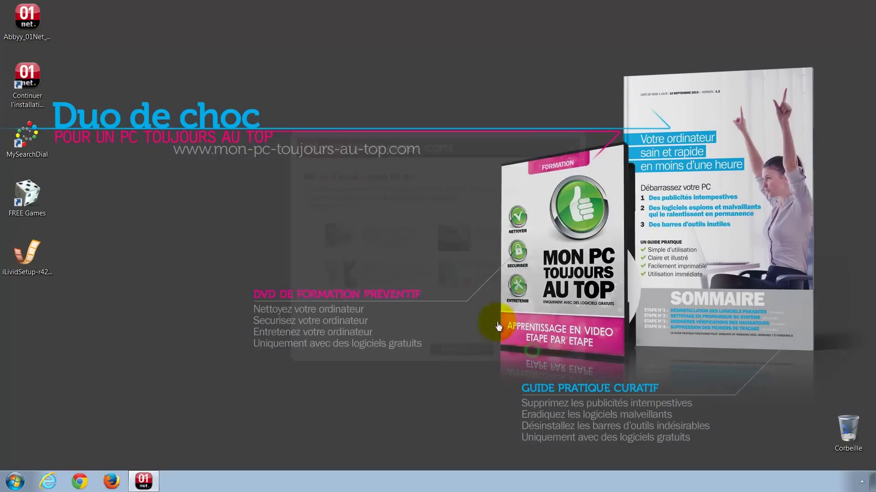
pyautogui.click(499, 335)
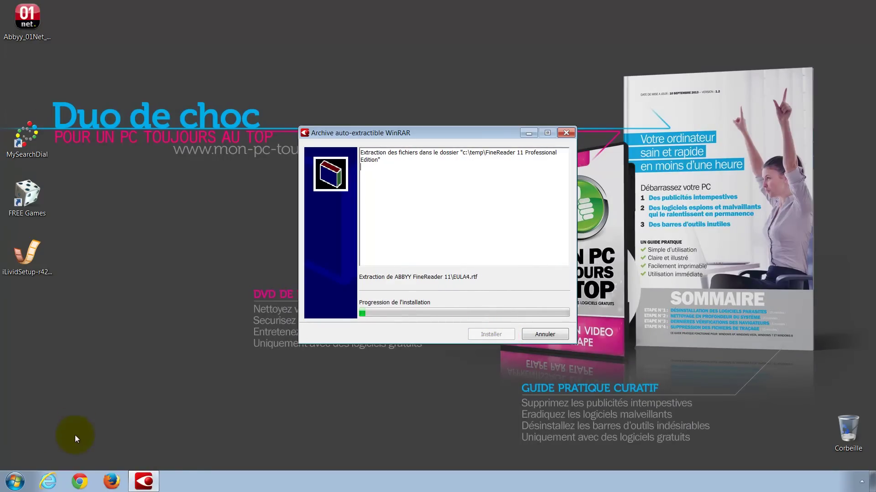
# Step: Check the installed programs in Programmes et fonctionnalités while the FineReader files extract, and close the list
pyautogui.click(8, 490)
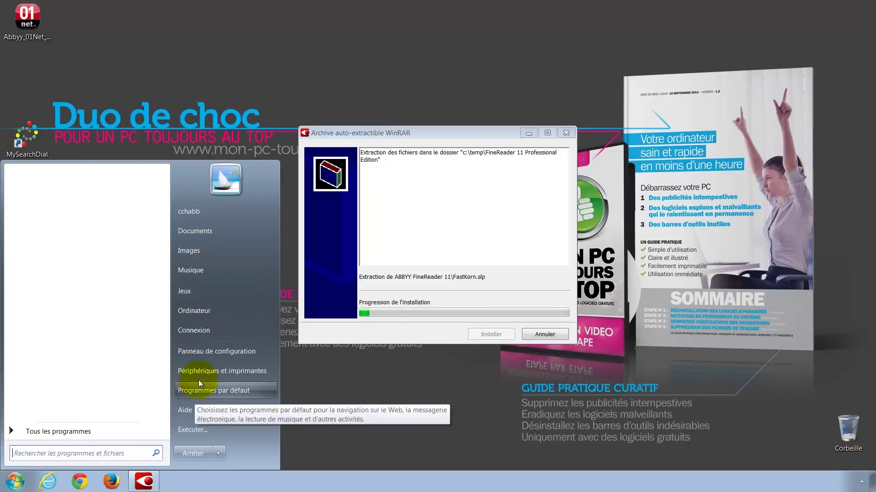
pyautogui.click(202, 352)
pyautogui.click(325, 343)
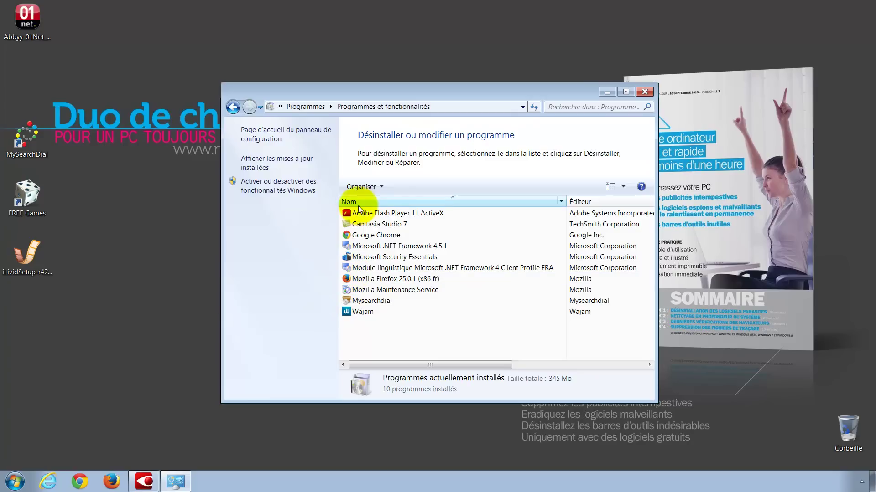
pyautogui.click(645, 92)
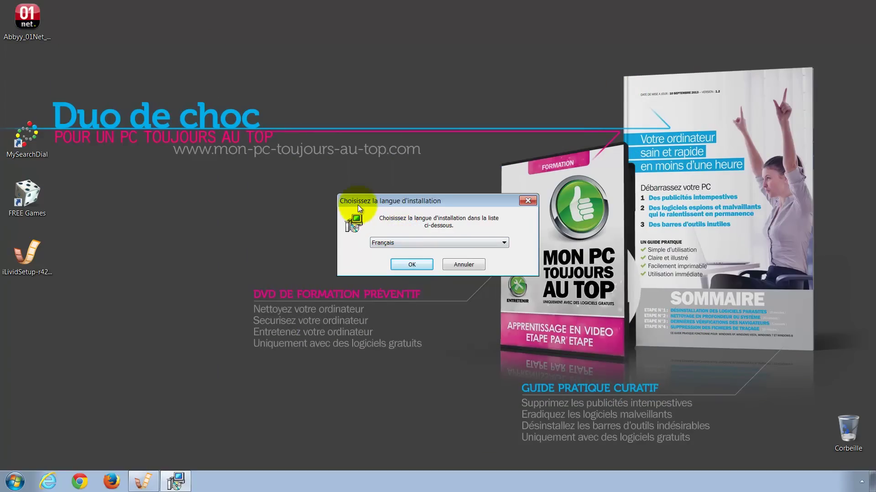
# Step: Choose Français as the installation language, accept the ABBYY FineReader 11 licence terms and advance to the final setup options
pyautogui.click(414, 263)
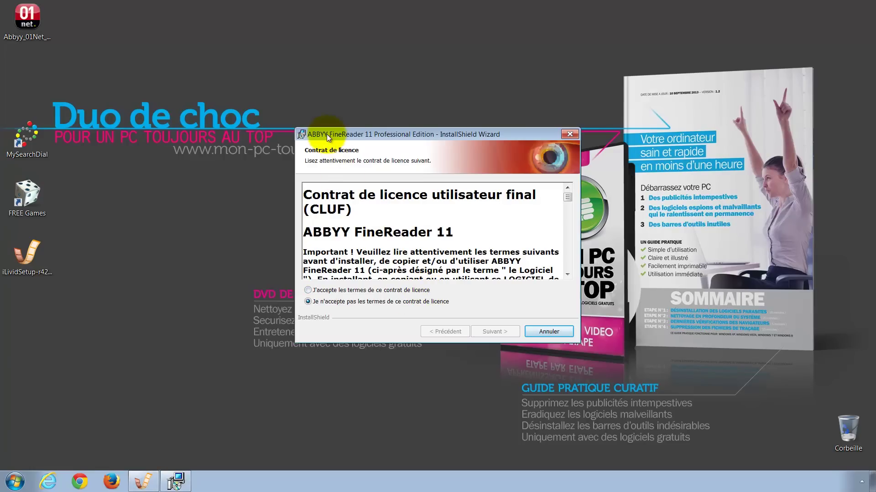
pyautogui.click(308, 290)
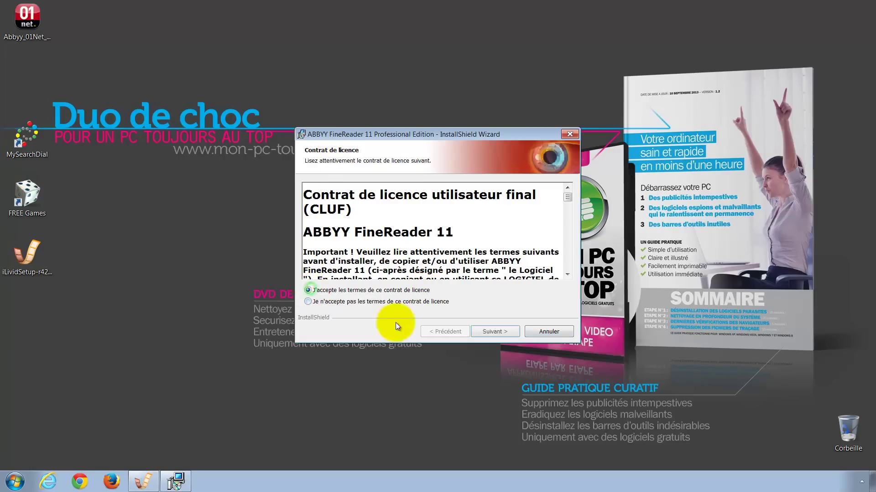
pyautogui.click(479, 331)
pyautogui.click(488, 330)
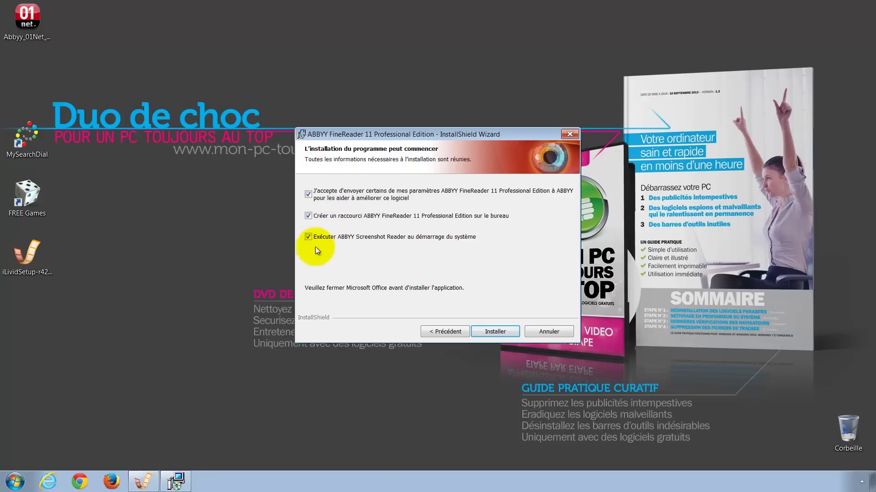
# Step: Disable Screenshot Reader at startup, the desktop shortcut and sending settings to ABBYY, and complete the FineReader installation
pyautogui.click(309, 237)
pyautogui.click(308, 215)
pyautogui.click(308, 194)
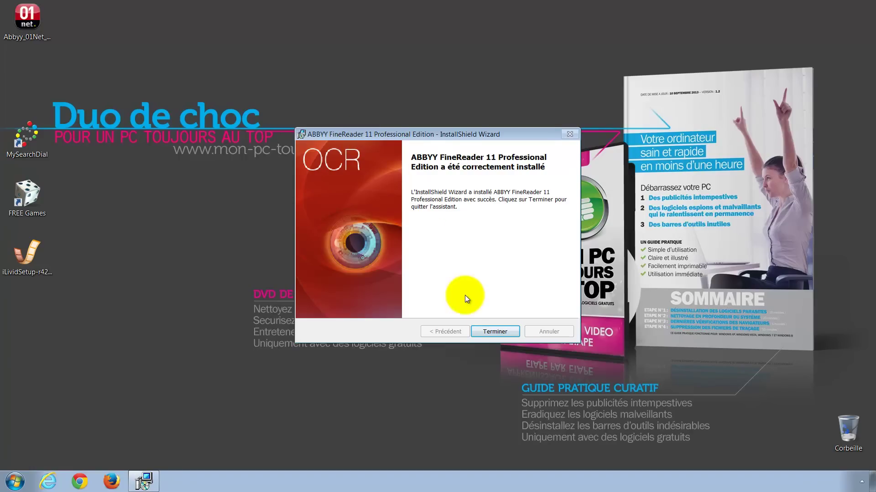
pyautogui.click(491, 328)
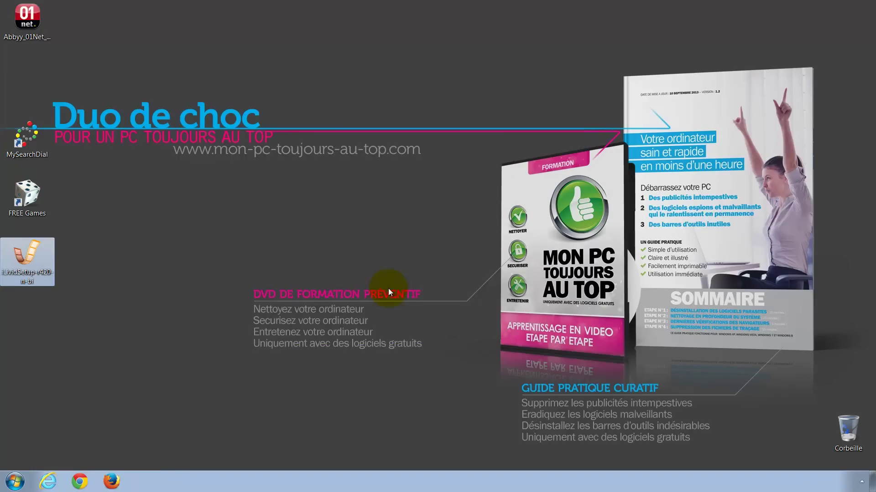
# Step: Examine the ABBYY FineReader 11, Mysearchdial and Wajam entries in Programmes et fonctionnalités, and close the list
pyautogui.click(15, 481)
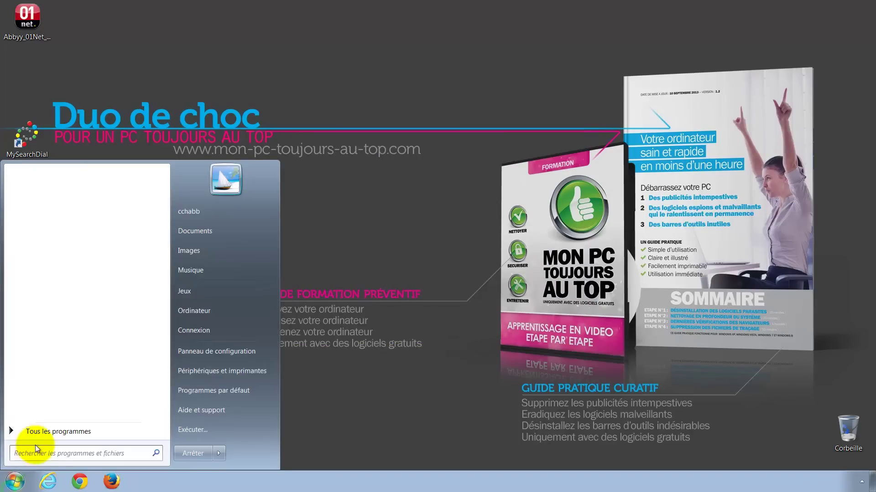
pyautogui.click(201, 353)
pyautogui.click(357, 343)
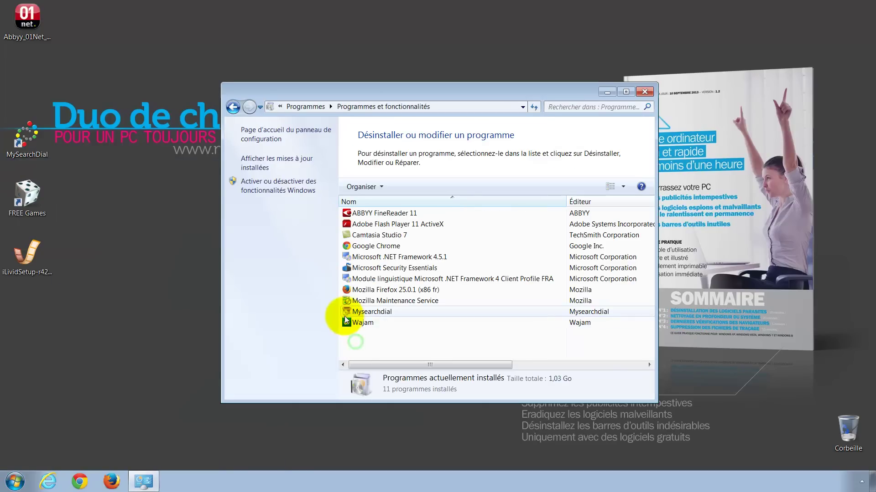
pyautogui.click(372, 213)
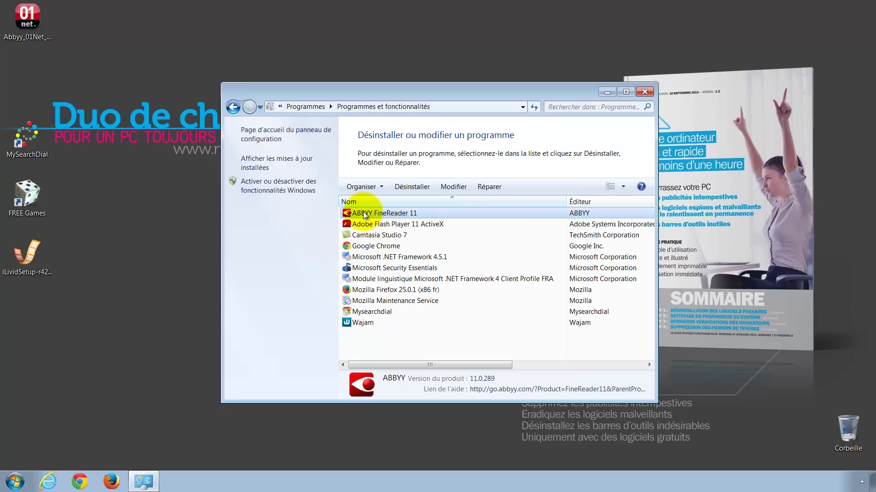
pyautogui.click(367, 312)
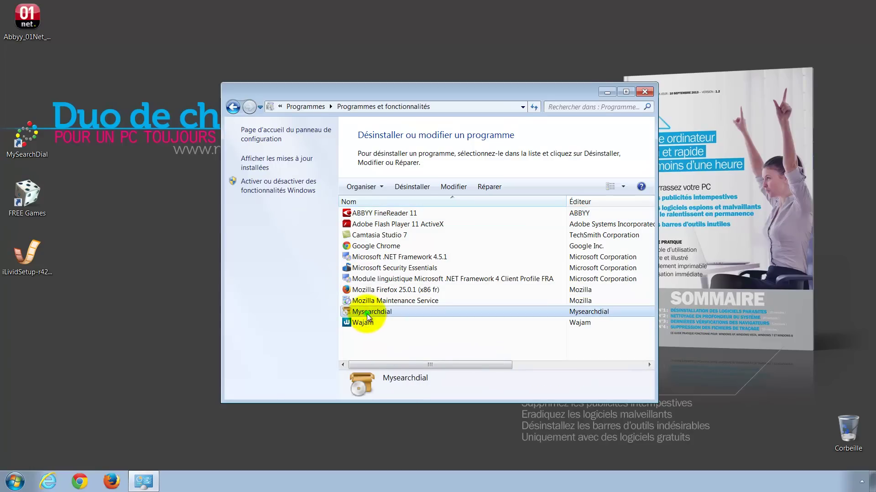
pyautogui.click(362, 322)
pyautogui.click(371, 338)
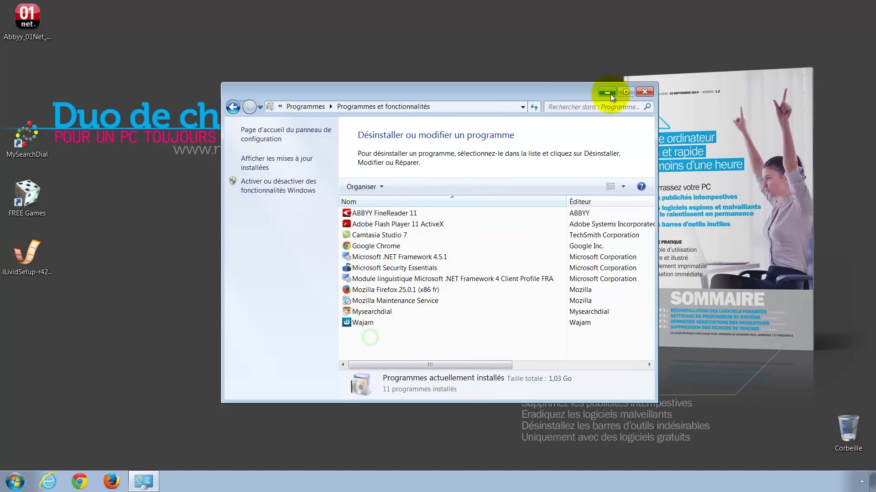
pyautogui.click(646, 94)
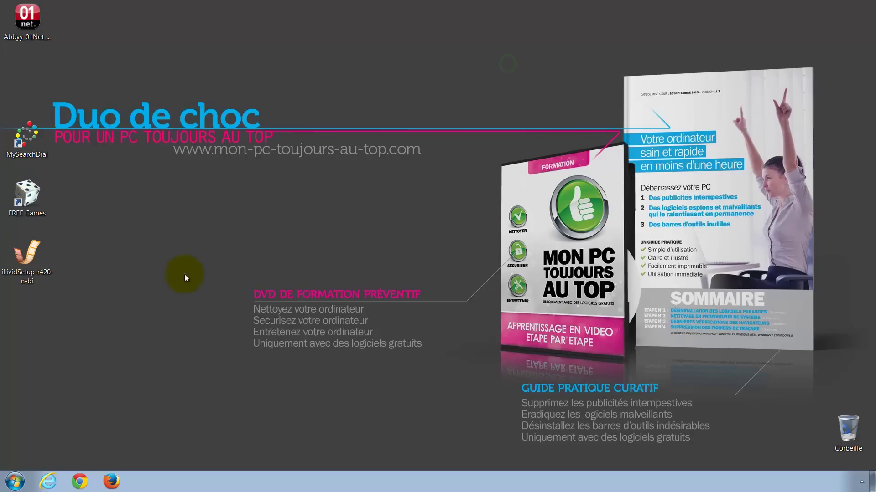
# Step: Launch the iLivid setup file from the desktop and accept the iLivid licence and privacy terms
pyautogui.click(34, 280)
pyautogui.doubleClick(28, 259)
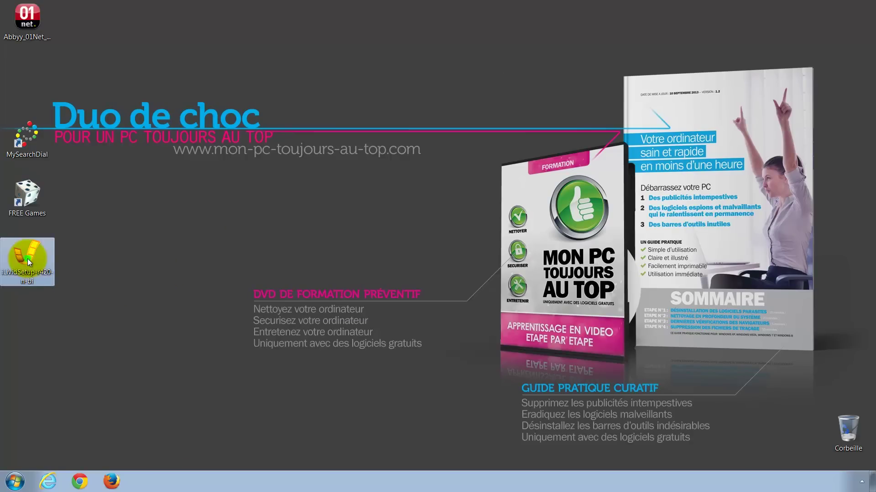
pyautogui.click(461, 253)
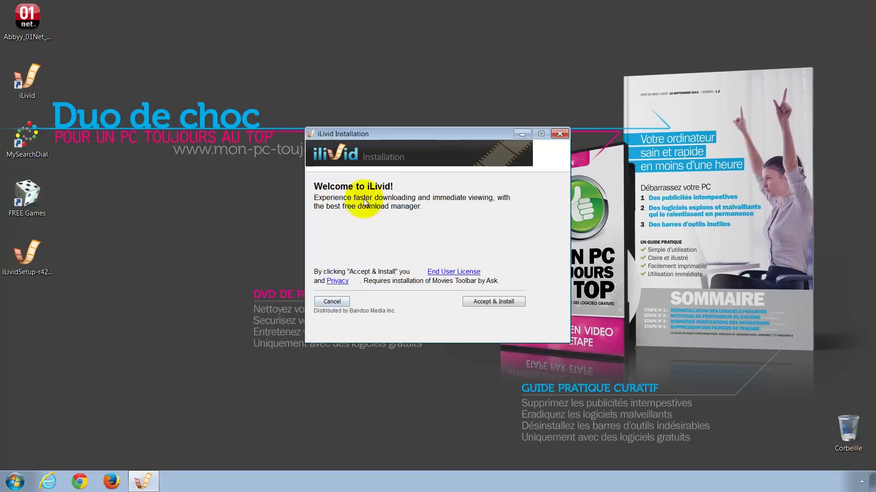
pyautogui.click(482, 301)
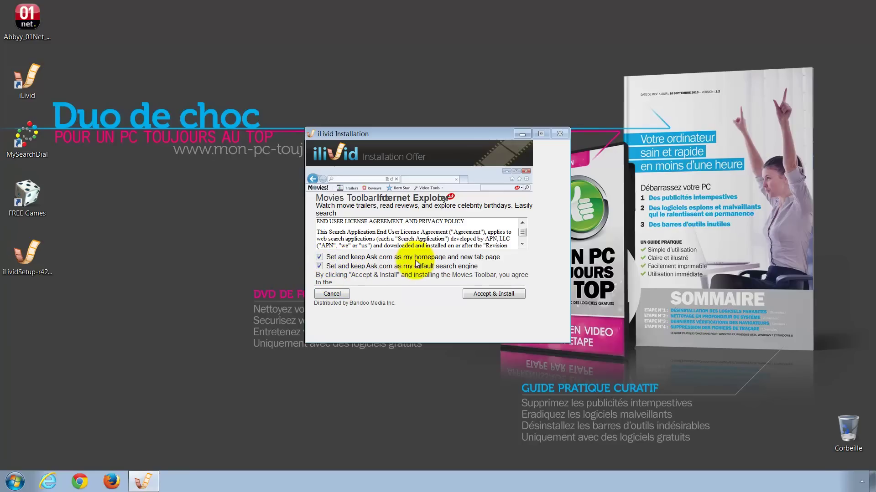
# Step: Accept the Movies Toolbar offers for Internet Explorer and Chrome with Ask.com as homepage and search engine, and include Torch as default browser
pyautogui.click(488, 294)
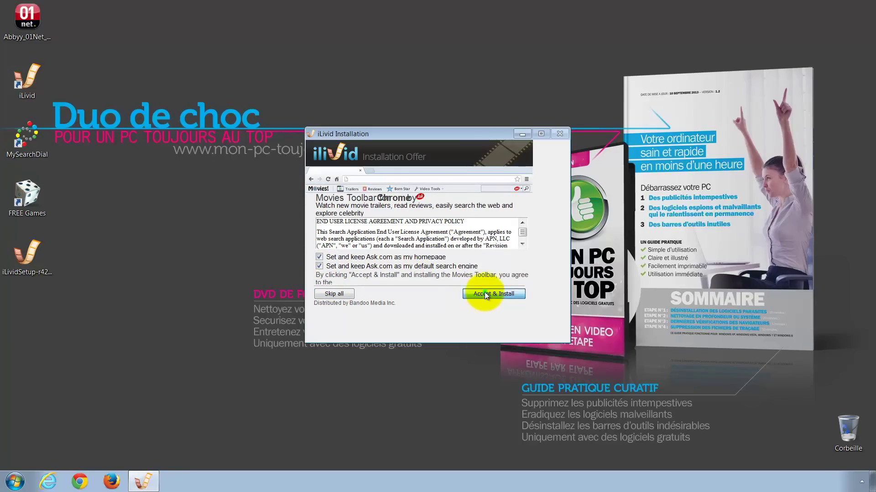
pyautogui.click(484, 296)
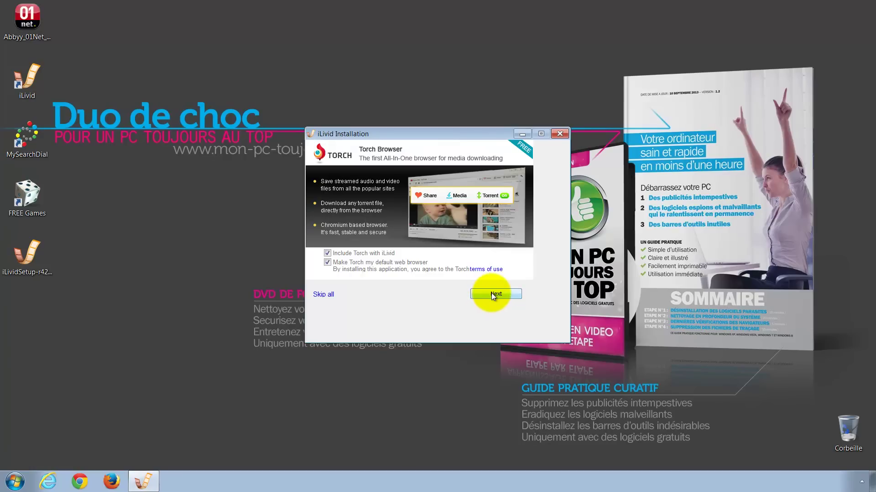
pyautogui.click(491, 294)
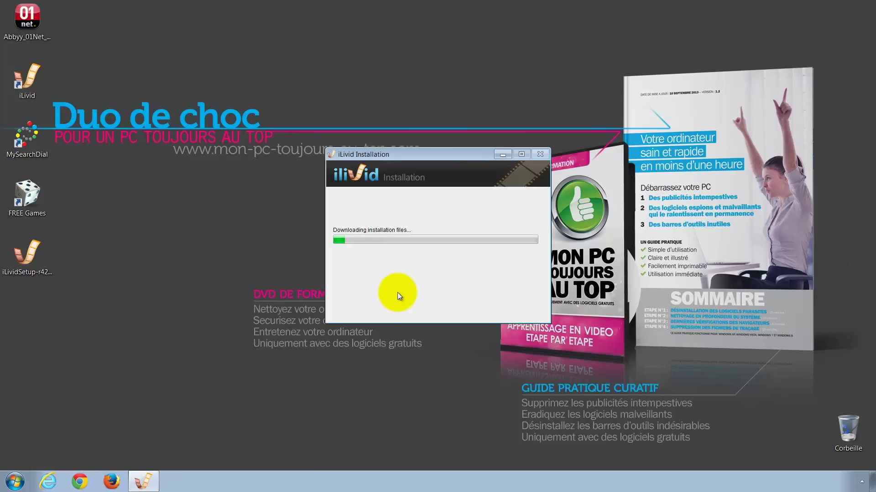
# Step: Check the installed programs in Programmes et fonctionnalités while the iLivid files download, and close the list
pyautogui.click(11, 482)
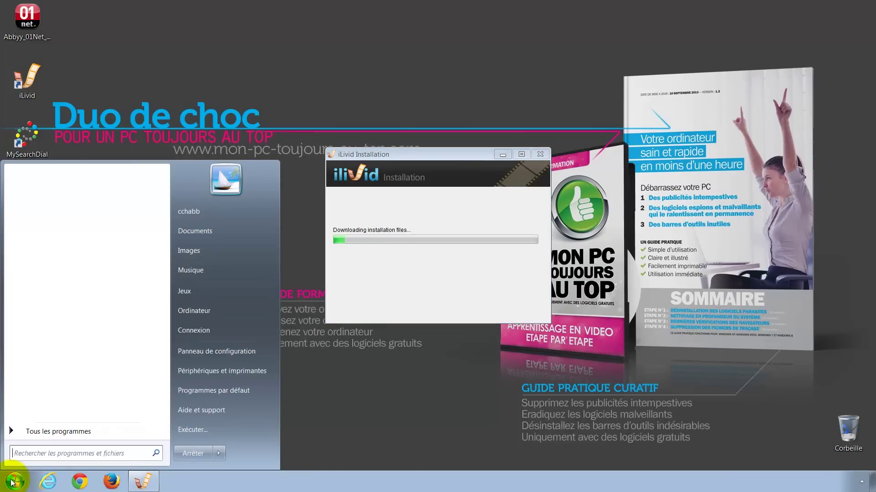
pyautogui.click(192, 350)
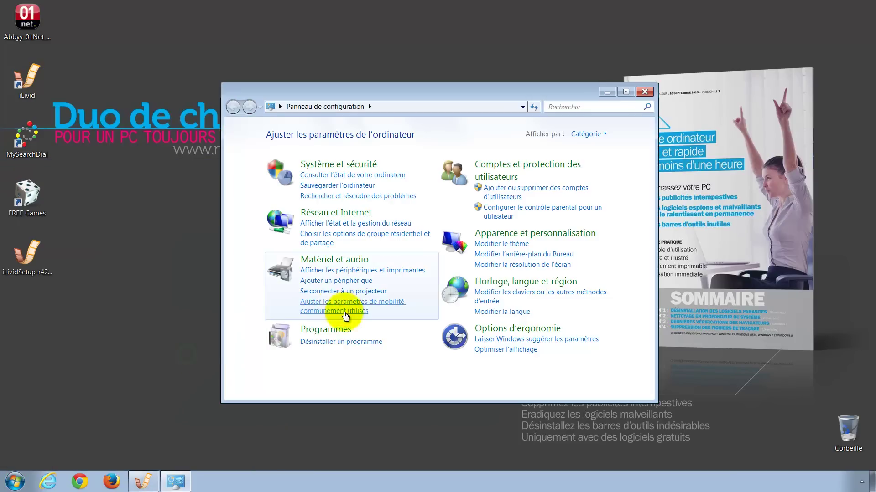
pyautogui.click(341, 343)
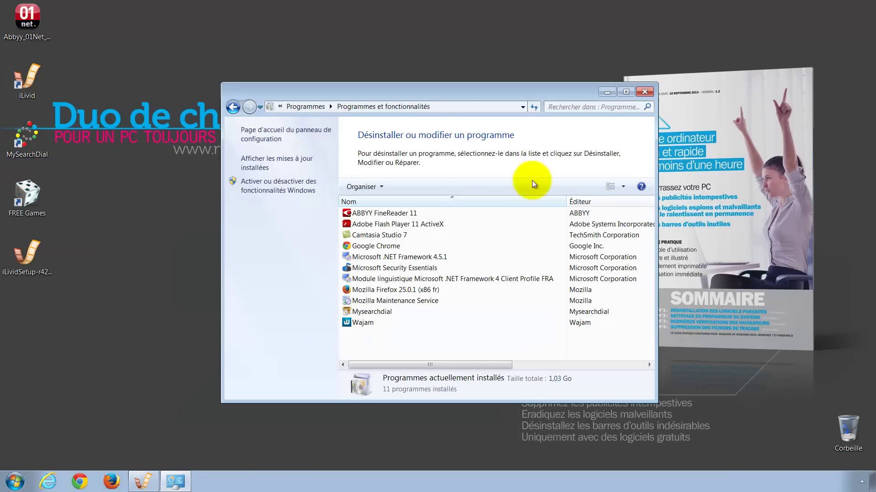
pyautogui.click(643, 92)
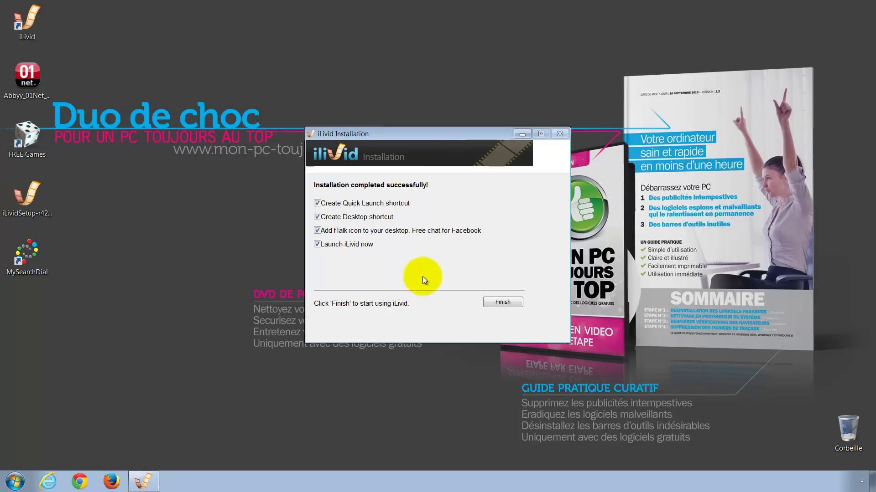
# Step: Finish the iLivid installation with its shortcuts, fTalk icon and launch options kept, and close the welcome page and iLivid Download Manager
pyautogui.click(503, 302)
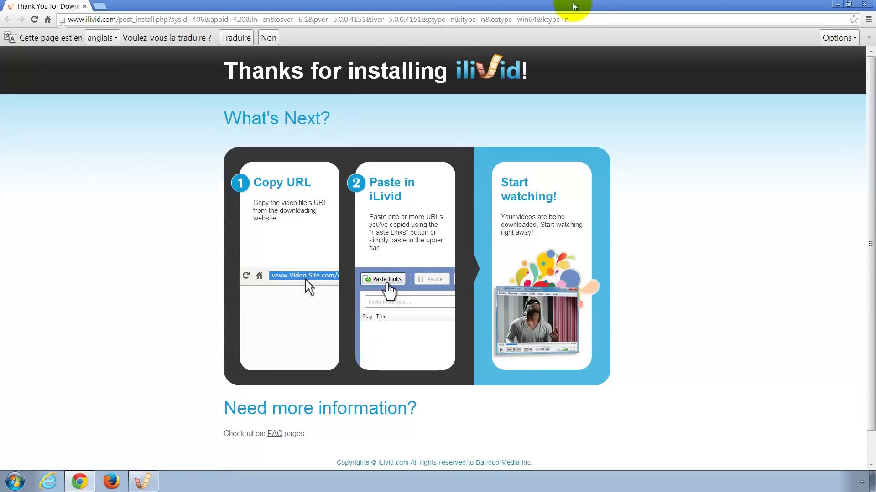
pyautogui.click(865, 4)
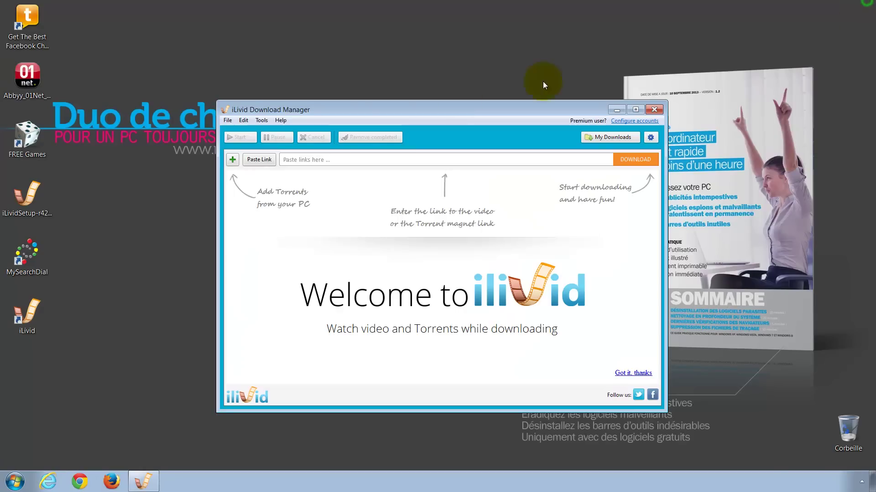
pyautogui.click(654, 111)
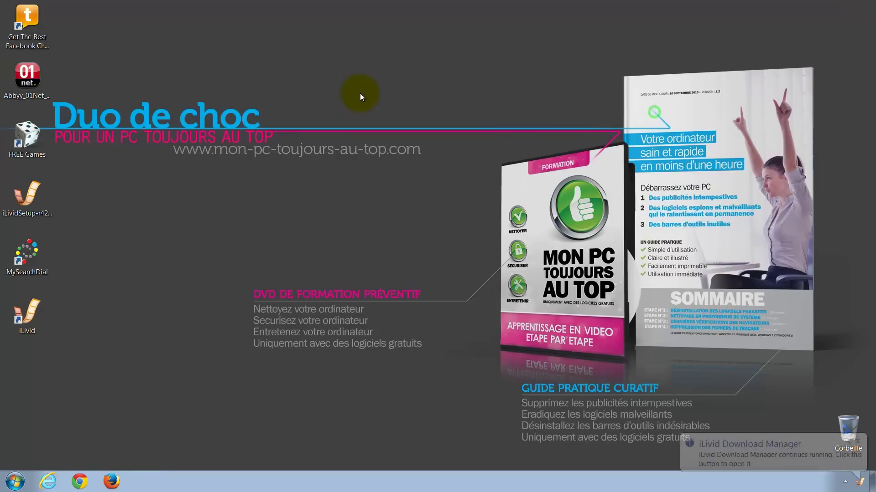
pyautogui.click(761, 456)
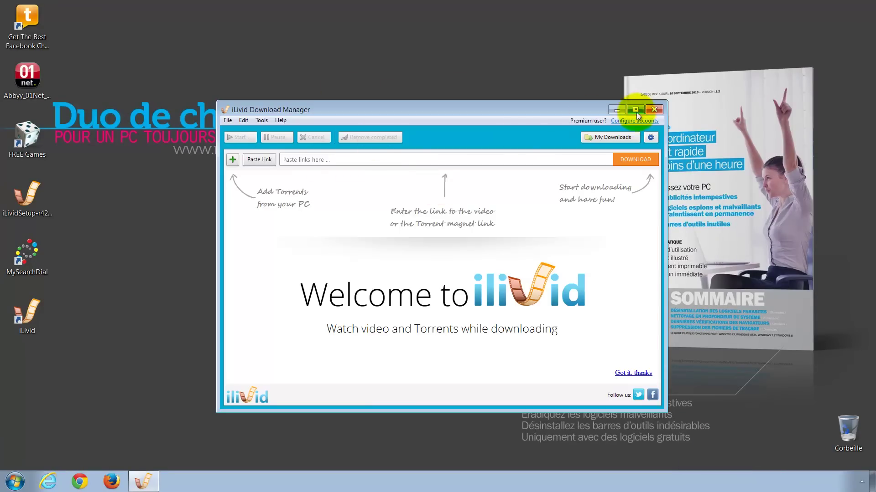
pyautogui.click(654, 111)
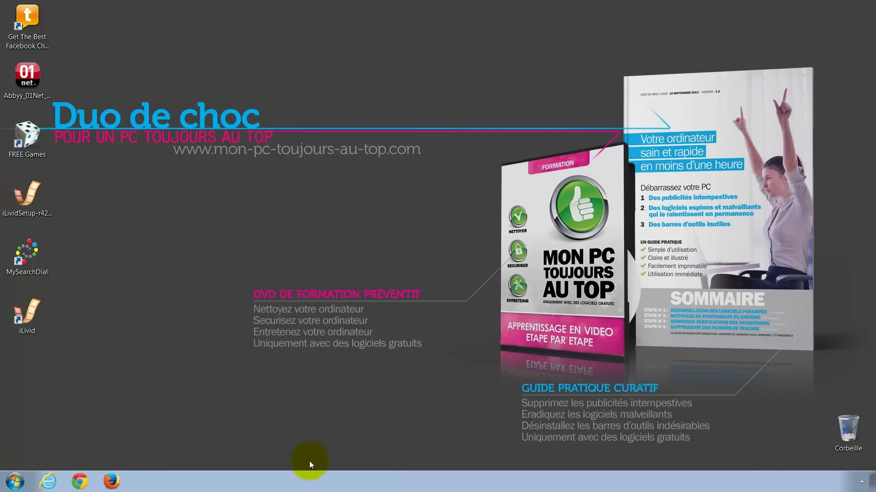
# Step: Examine the iLivid and Movies Toolbar entries for Chrome and Internet Explorer in Programmes et fonctionnalités, and close the list
pyautogui.click(15, 481)
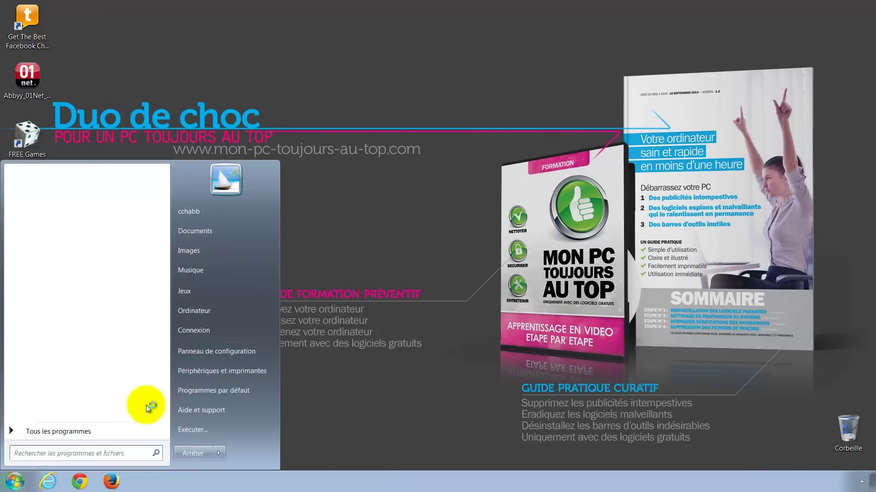
pyautogui.click(185, 352)
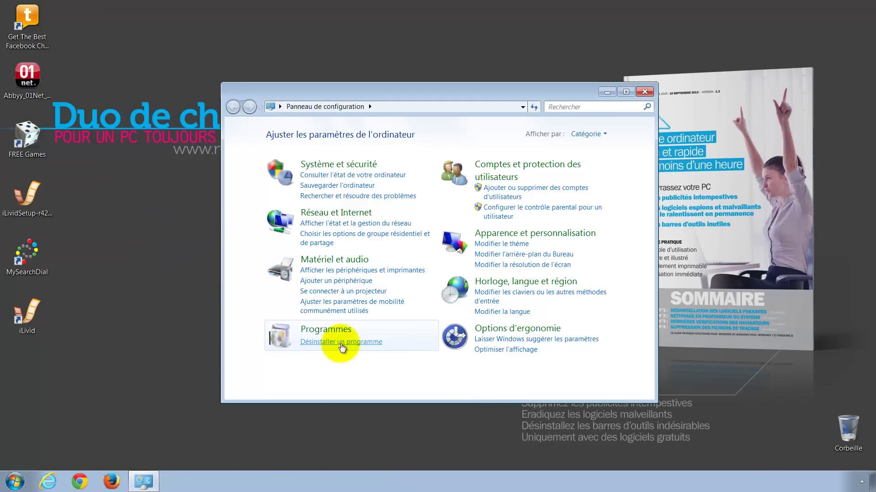
pyautogui.click(342, 347)
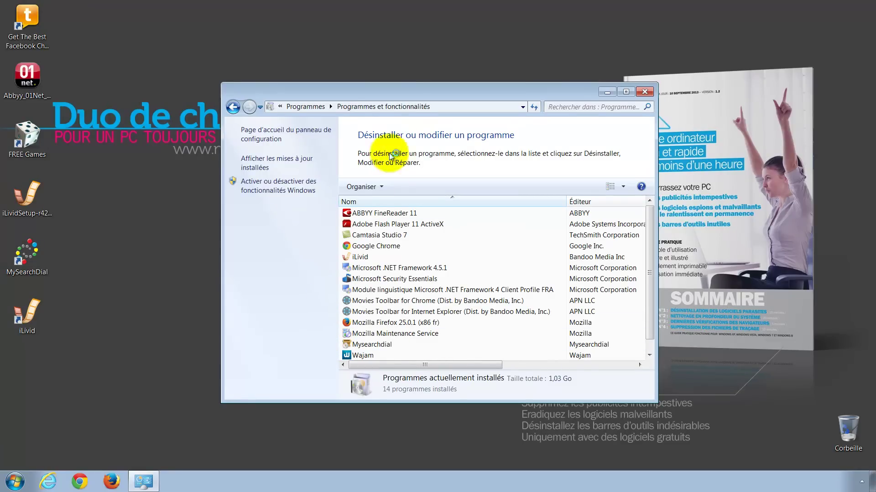
pyautogui.moveTo(408, 85); pyautogui.dragTo(407, 20)
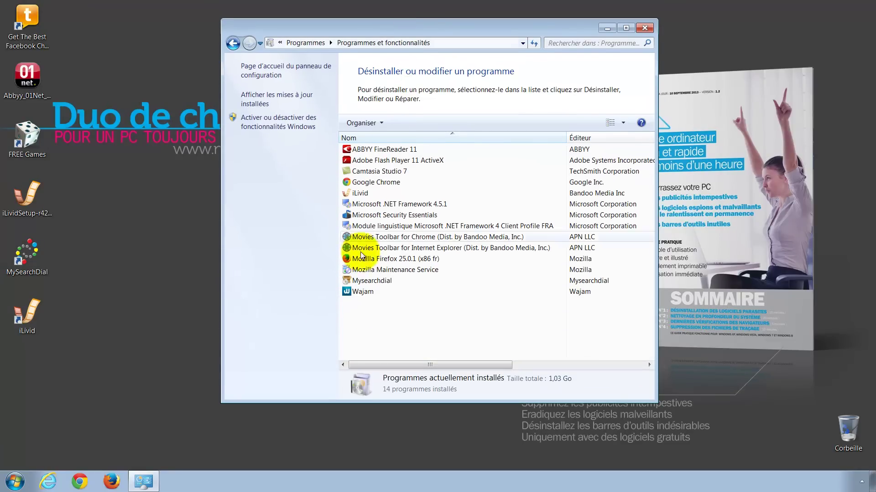
pyautogui.click(377, 249)
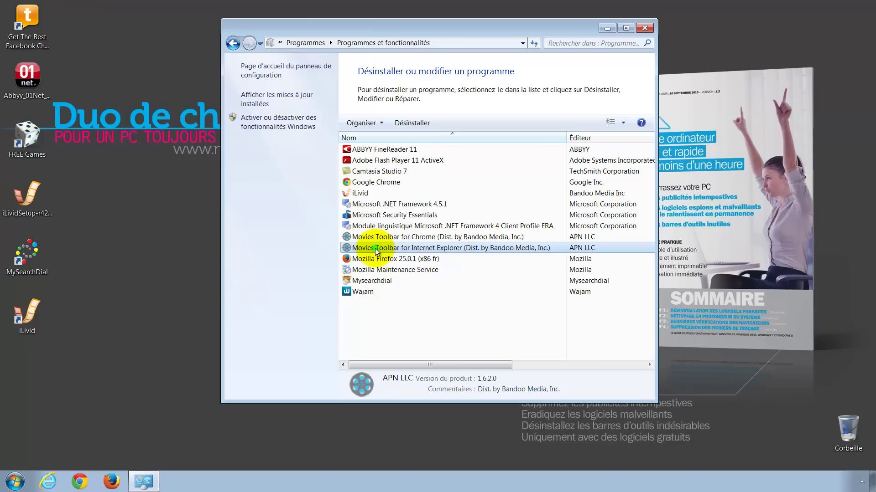
pyautogui.click(375, 238)
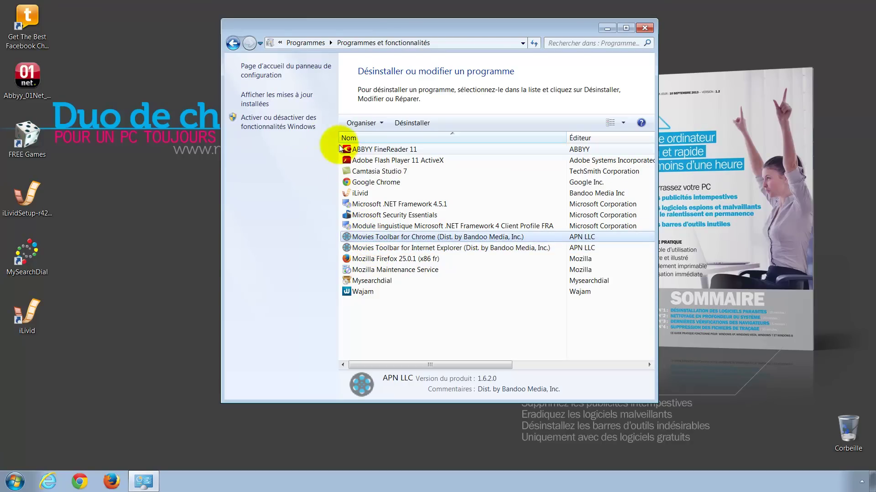
pyautogui.click(645, 28)
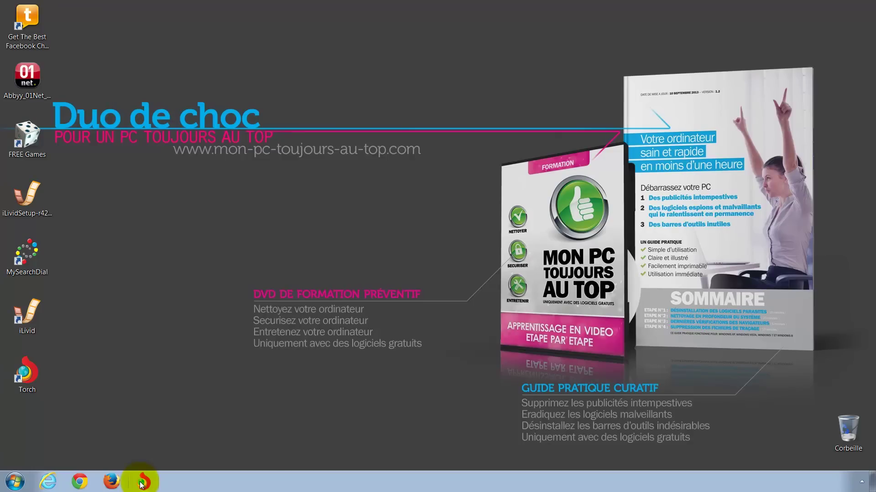
# Step: Open the newly installed Torch browser to view its start pages, and close it
pyautogui.click(15, 481)
pyautogui.click(15, 482)
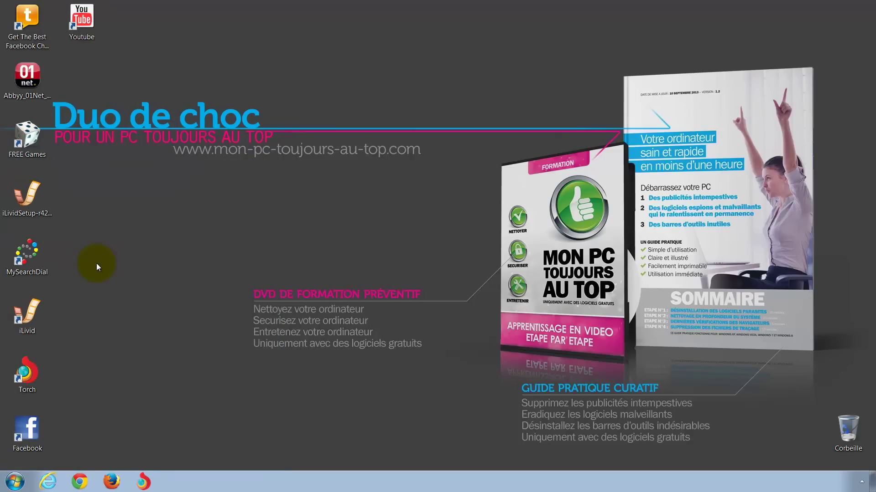
pyautogui.doubleClick(26, 373)
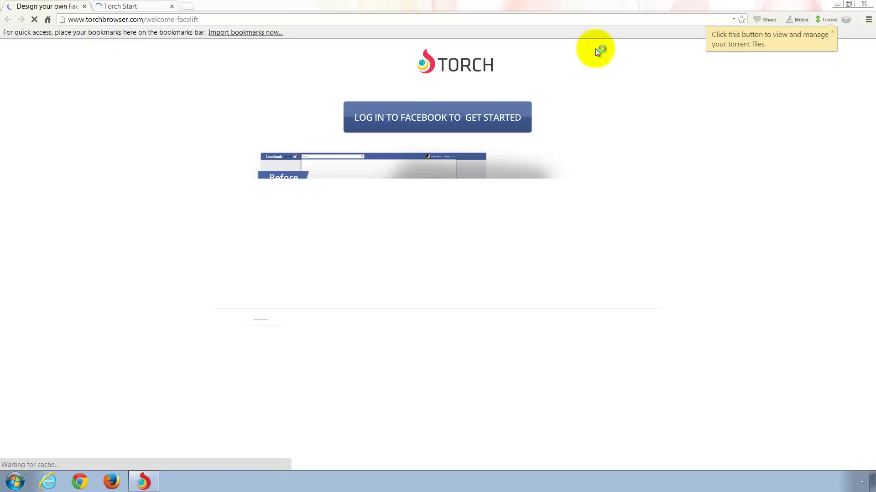
pyautogui.click(863, 4)
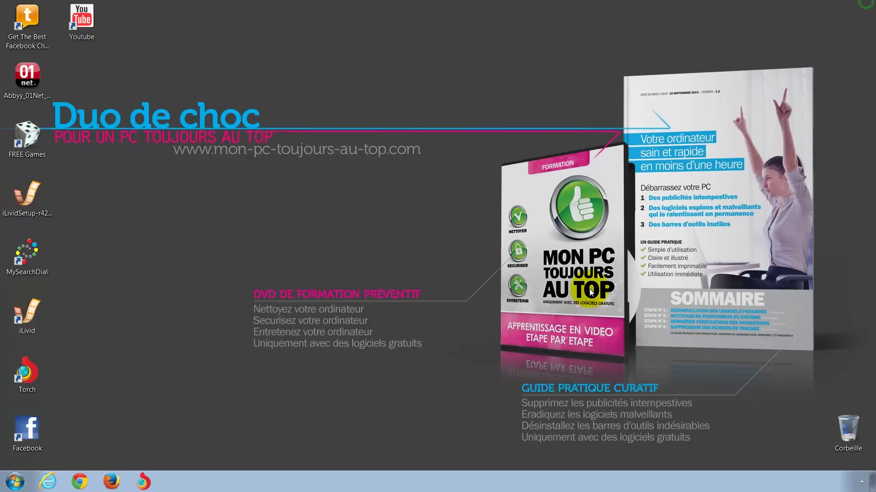
# Step: Launch Internet Explorer and change its default search engine to Ask.com in the suggested settings dialog
pyautogui.click(48, 481)
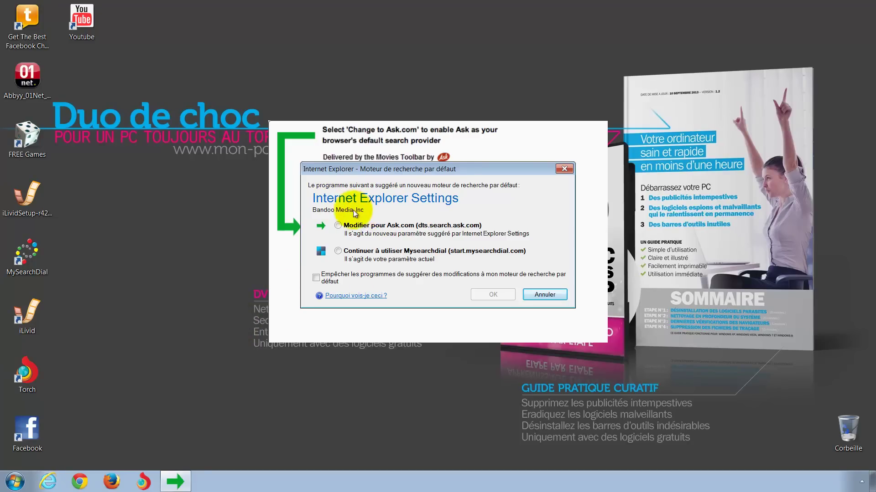
pyautogui.click(337, 225)
pyautogui.click(495, 295)
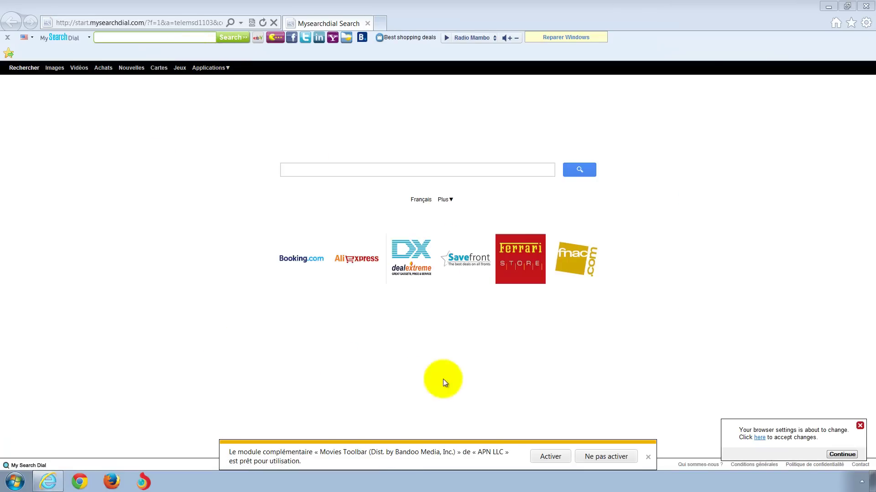
# Step: Enable the Movies Toolbar add-on, continue past the browser settings change notice, and close Internet Explorer
pyautogui.click(547, 457)
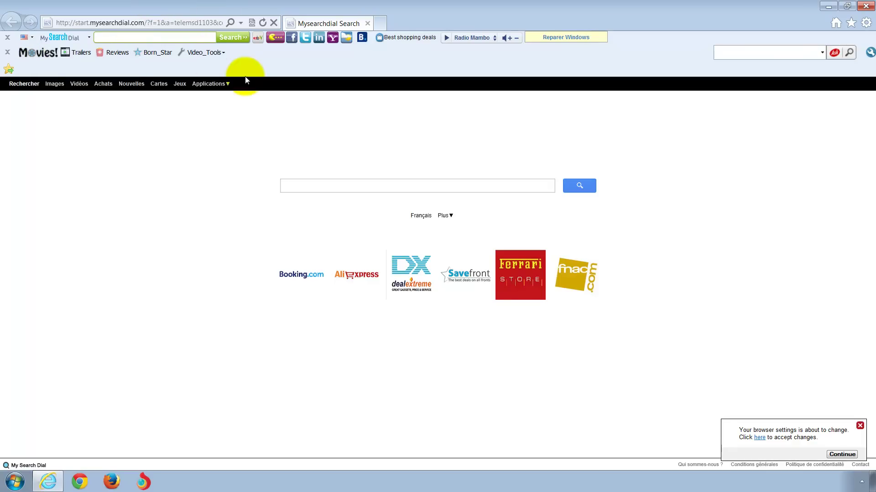
pyautogui.click(841, 455)
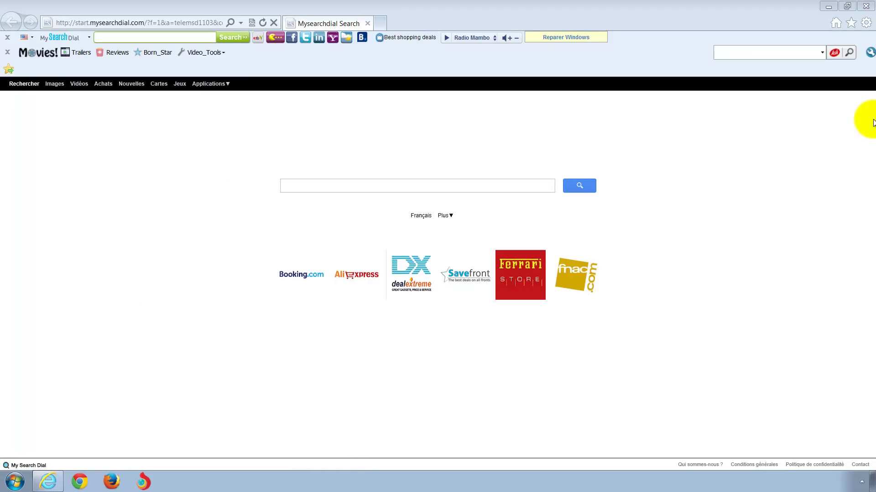
pyautogui.click(863, 5)
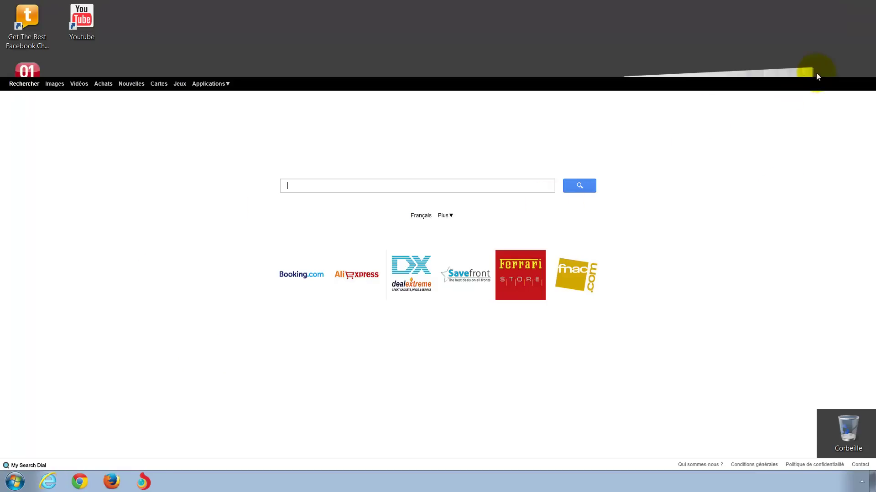
pyautogui.click(14, 484)
pyautogui.click(14, 484)
pyautogui.click(166, 349)
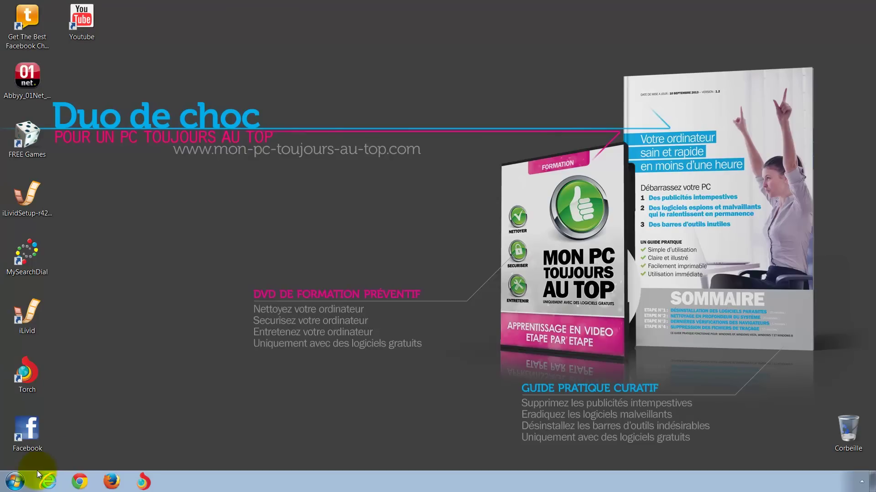
pyautogui.click(48, 482)
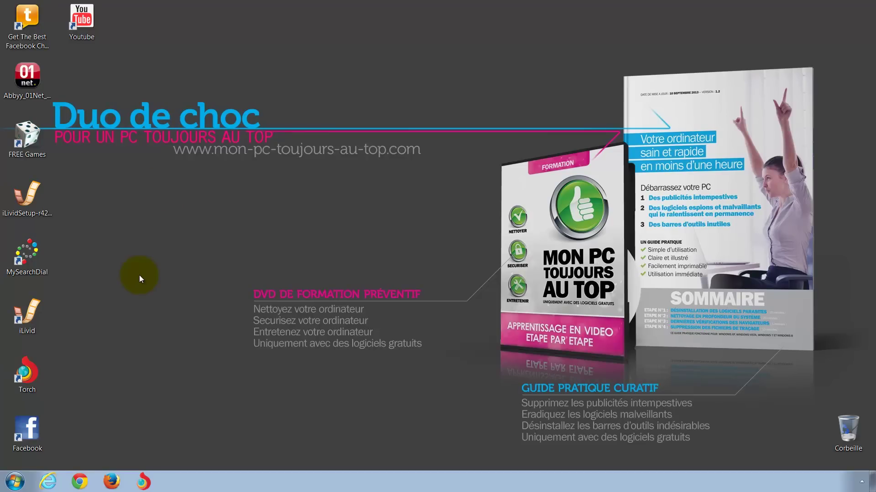
pyautogui.click(15, 484)
pyautogui.click(15, 485)
pyautogui.click(15, 486)
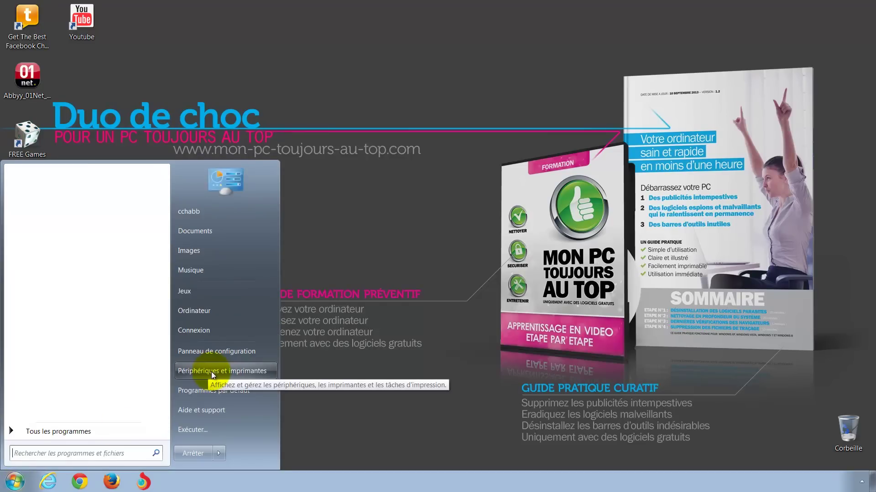
pyautogui.click(349, 420)
pyautogui.click(48, 482)
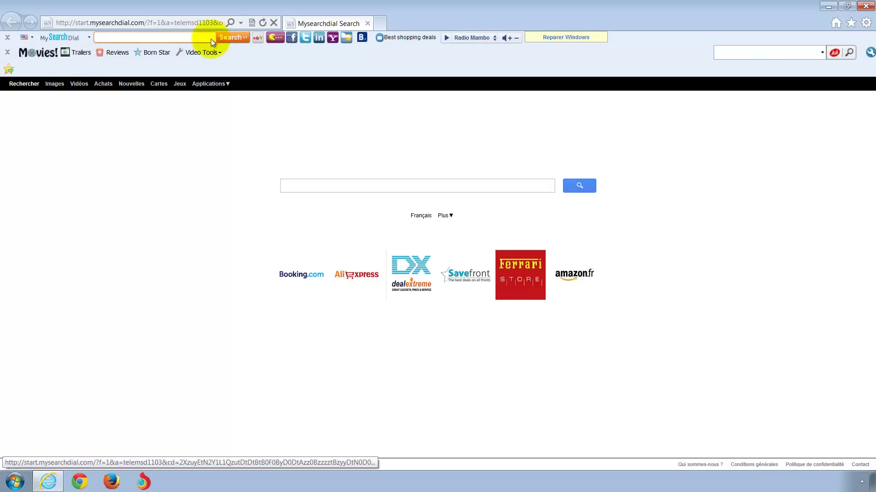
pyautogui.click(83, 22)
pyautogui.write('www.google.fr/')
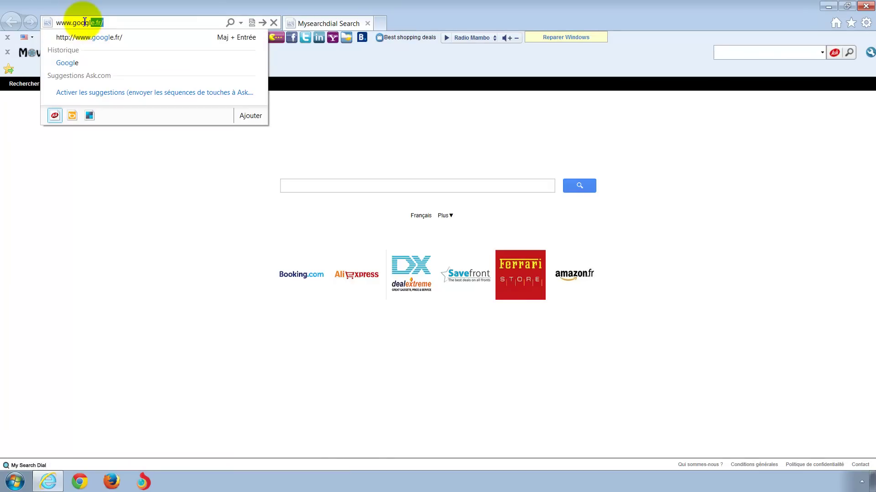
pyautogui.press('Return')
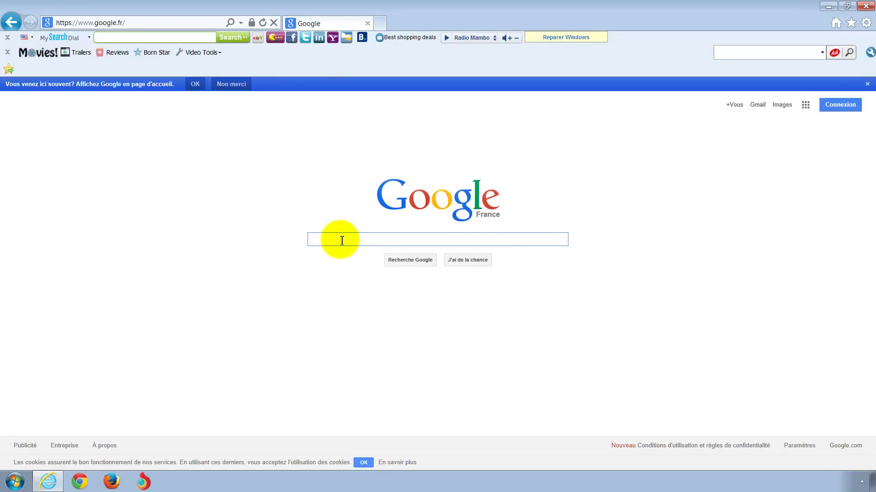
pyautogui.write('logiciel de nettoyage')
pyautogui.press('Return')
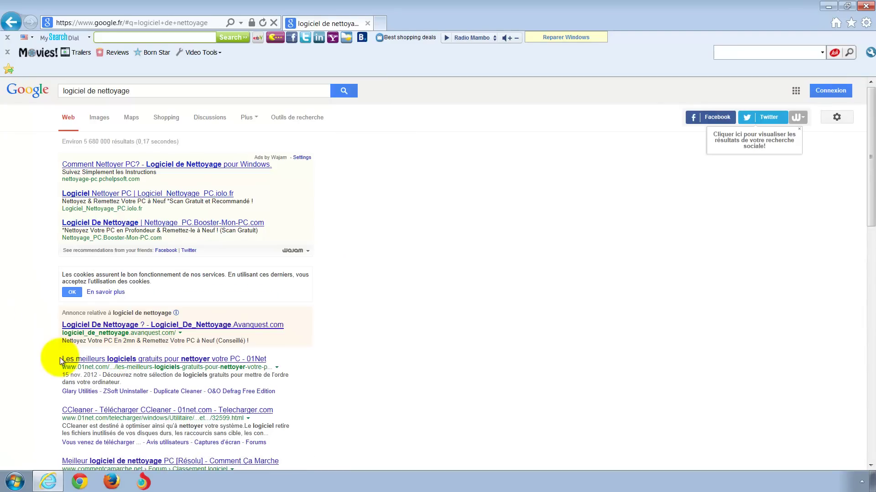
# Step: Look through the search results and open the first Wajam ad, "Comment Nettoyer PC? - Logiciel de Nettoyage pour Windows"
pyautogui.scroll(-5, 45, 335)
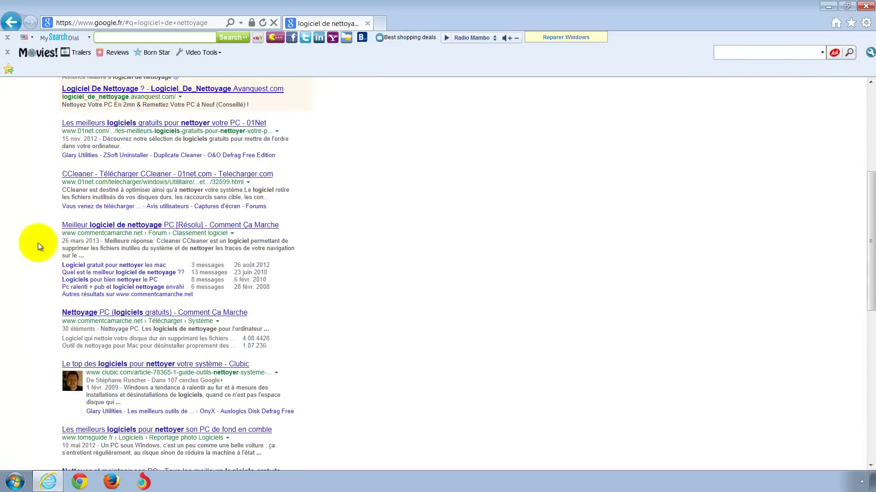
pyautogui.scroll(1, 40, 335)
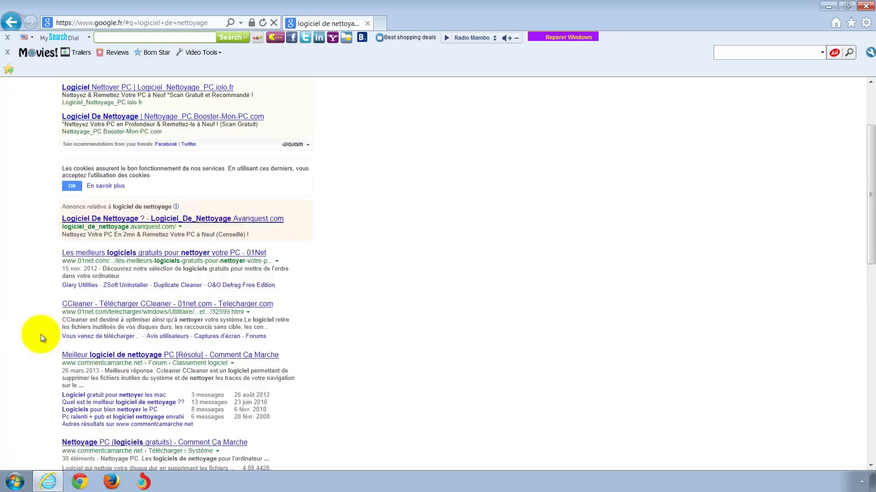
pyautogui.scroll(5, 40, 334)
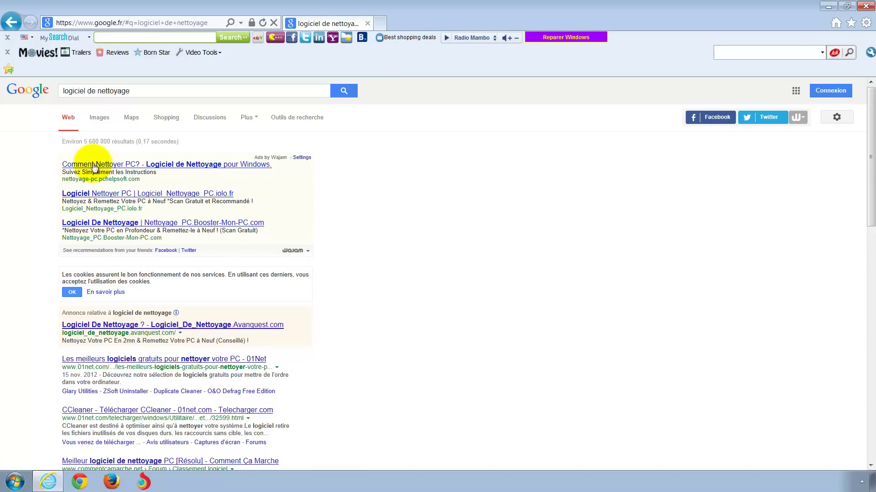
pyautogui.click(162, 167)
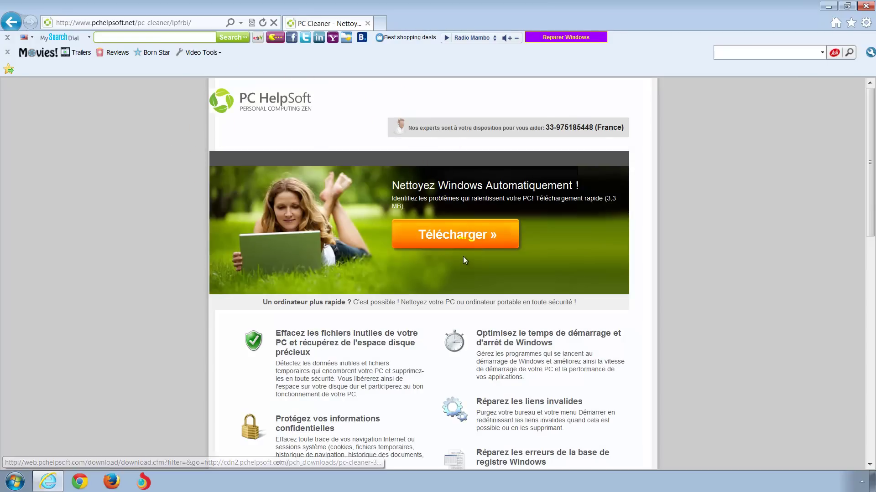
# Step: Download pc-cleaner-3222.exe from the PC HelpSoft page, saving it to the Bureau folder, and close the browser
pyautogui.scroll(-5, 346, 242)
pyautogui.scroll(-5, 319, 235)
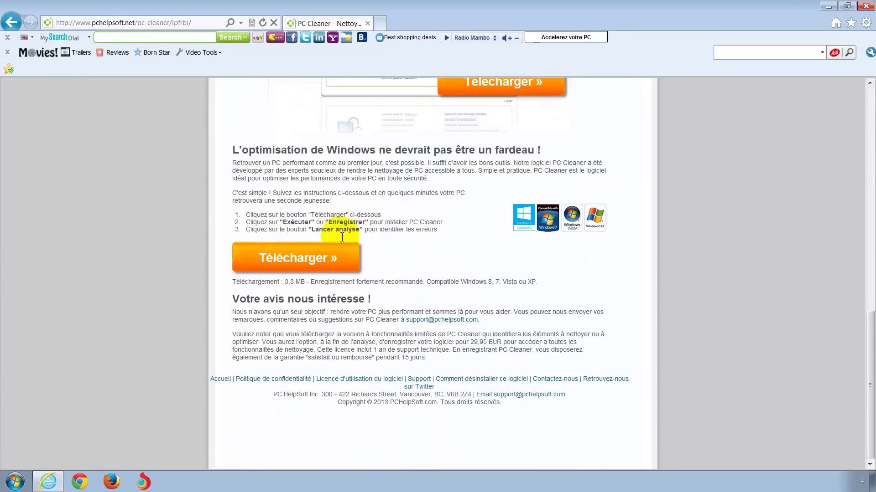
pyautogui.scroll(4, 339, 236)
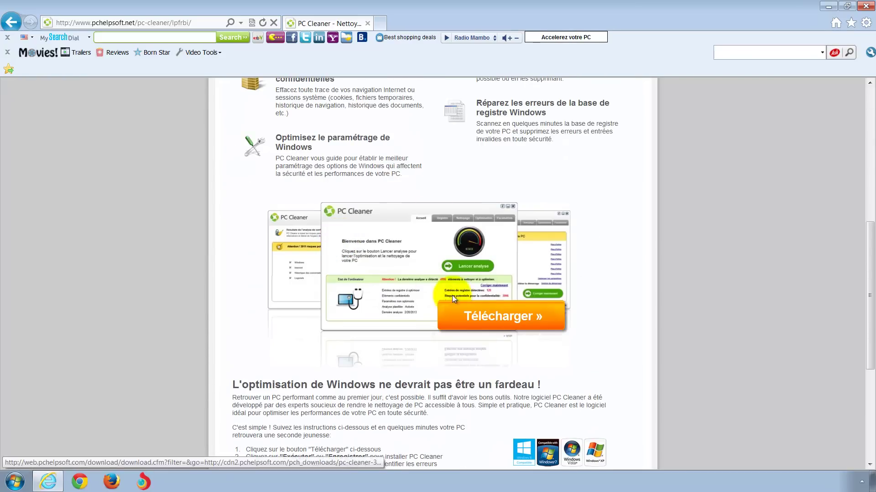
pyautogui.scroll(-4, 336, 244)
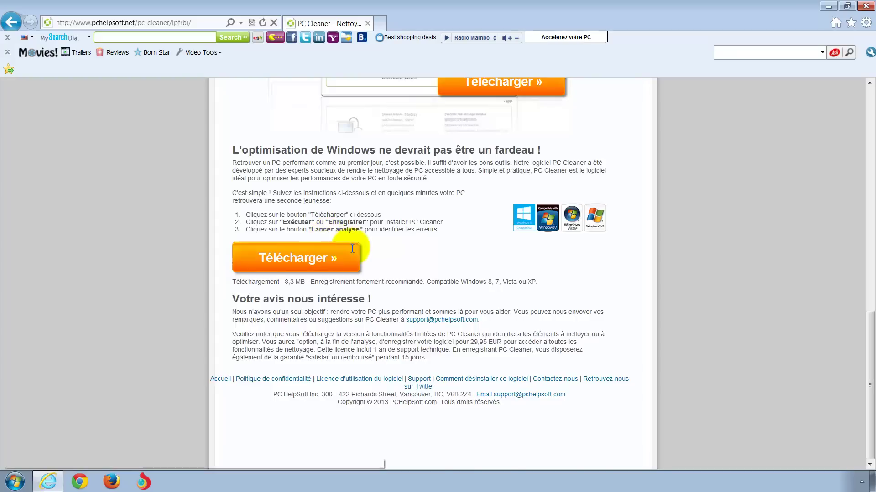
pyautogui.scroll(10, 312, 230)
pyautogui.click(462, 242)
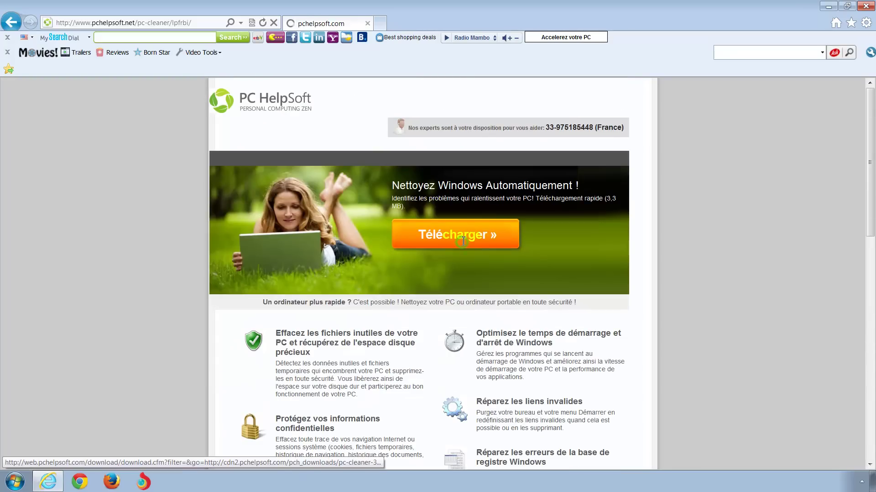
pyautogui.click(598, 458)
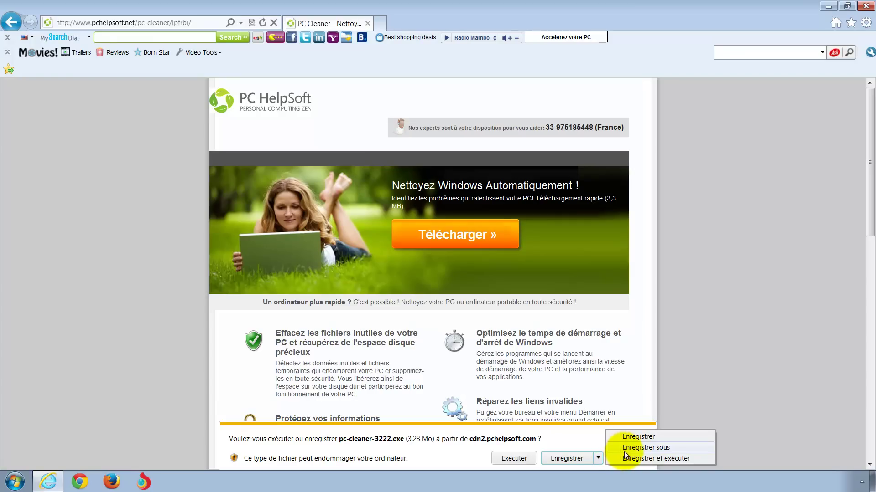
pyautogui.click(624, 451)
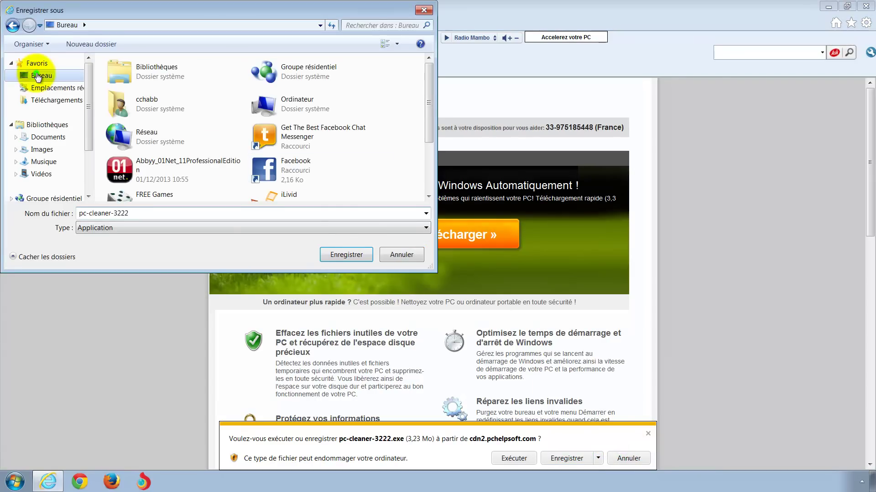
pyautogui.click(346, 254)
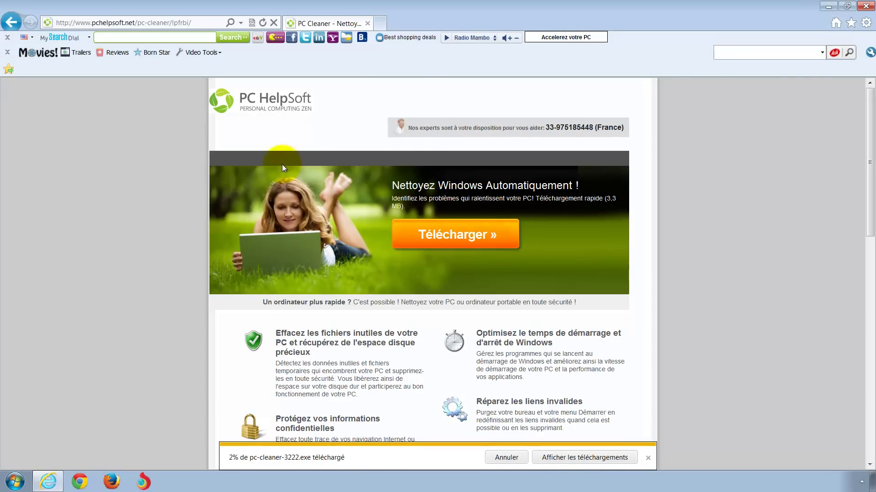
pyautogui.scroll(-10, 289, 169)
pyautogui.scroll(10, 319, 200)
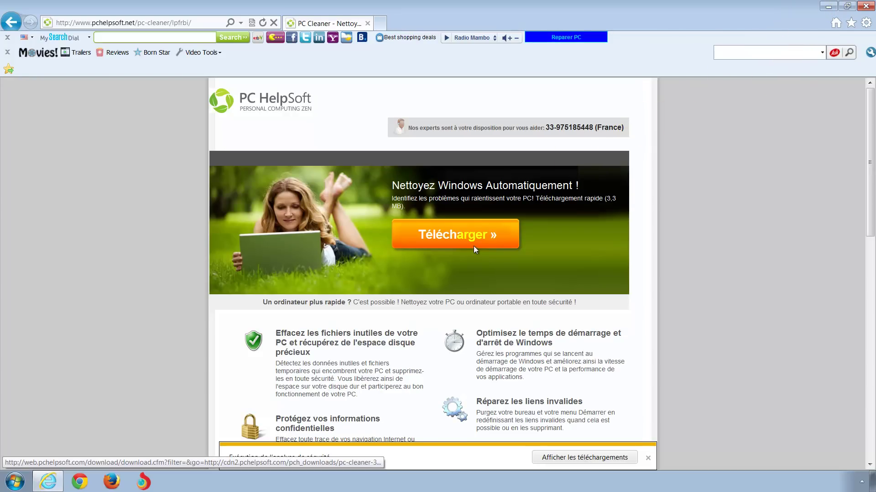
pyautogui.click(865, 6)
# Step: Install PC Cleaner from the pc-cleaner-3222 file on the desktop, and close the program after its scan
pyautogui.click(81, 72)
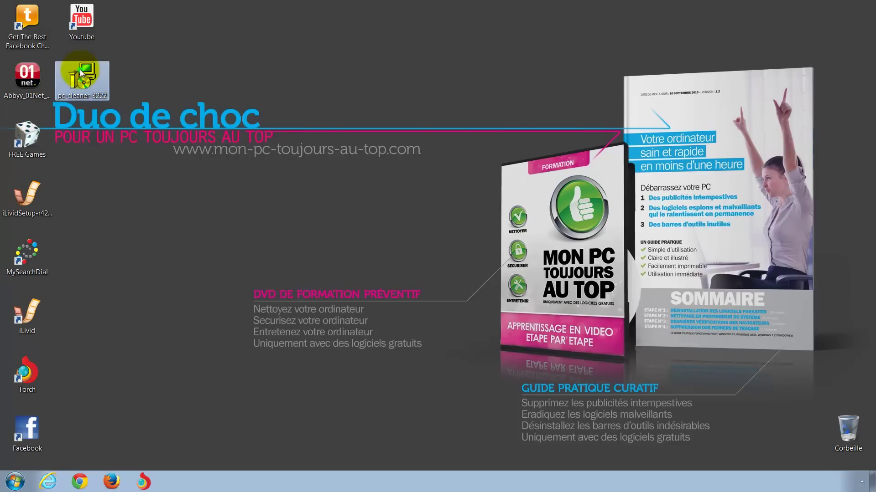
pyautogui.doubleClick(81, 72)
pyautogui.click(445, 250)
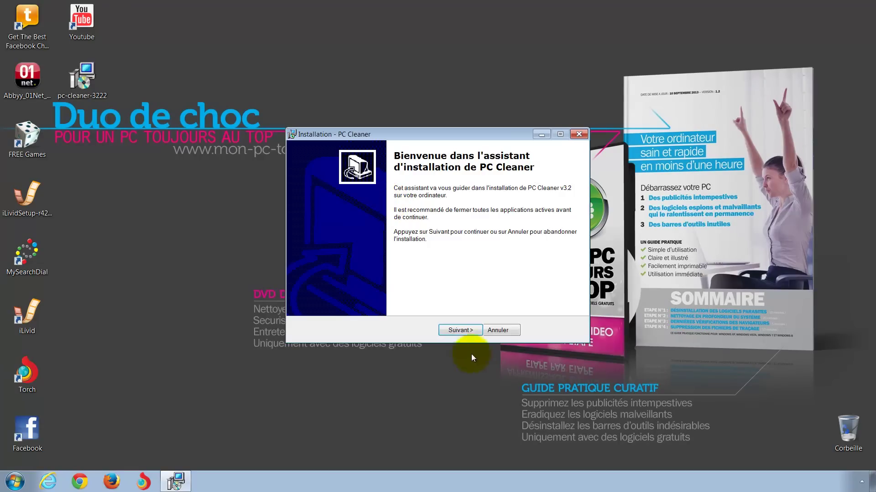
pyautogui.click(462, 330)
pyautogui.click(475, 331)
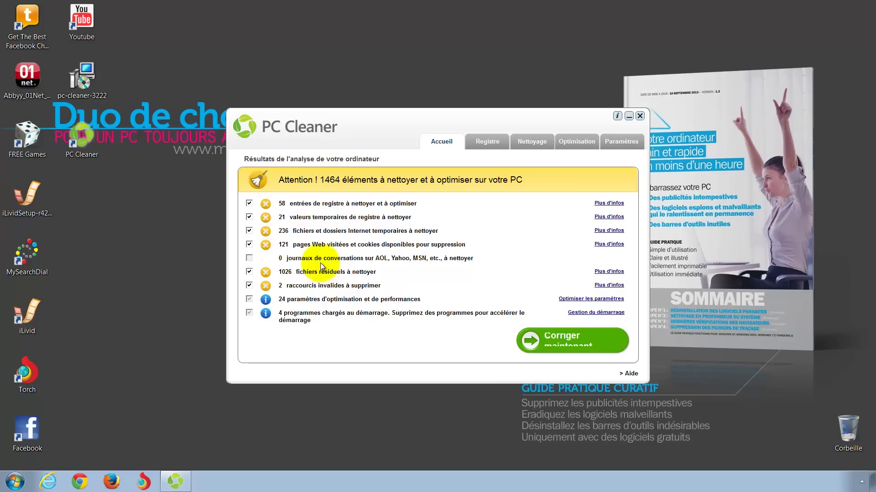
pyautogui.click(639, 117)
pyautogui.click(861, 483)
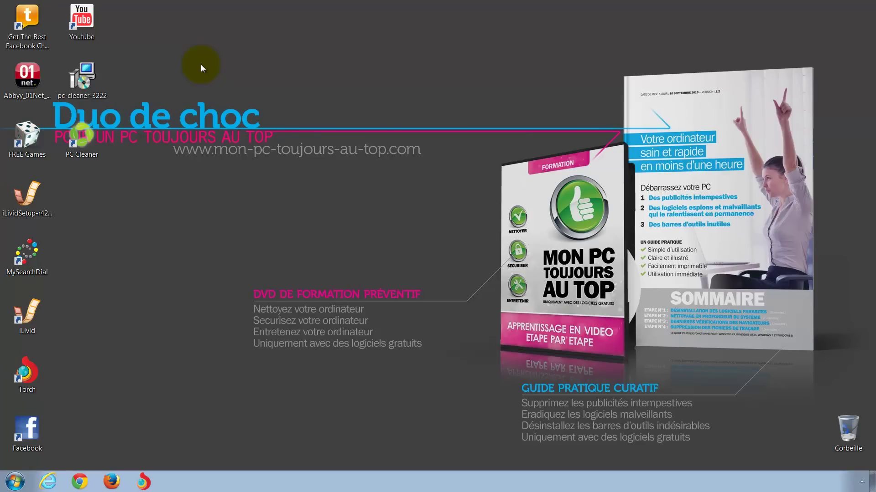
# Step: Run the Abbyy_01Net installer from the desktop, accept the security warning, and start the ABBYY FineReader Professional download
pyautogui.doubleClick(26, 80)
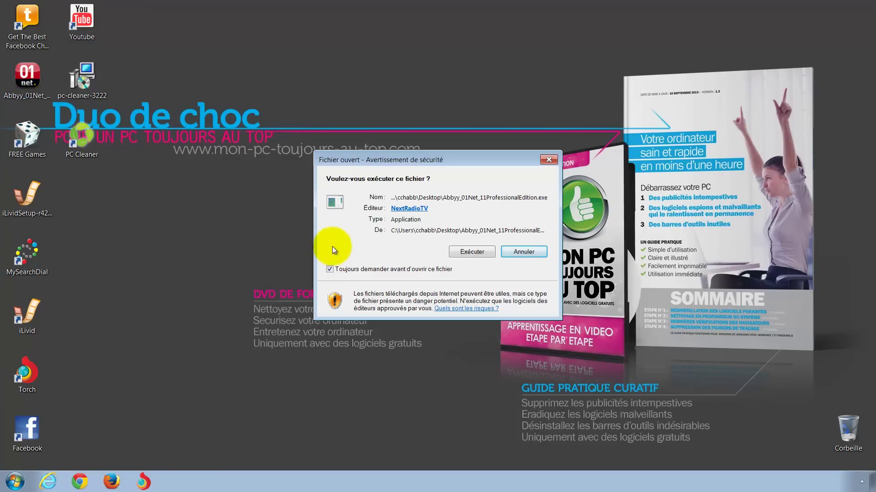
pyautogui.click(462, 253)
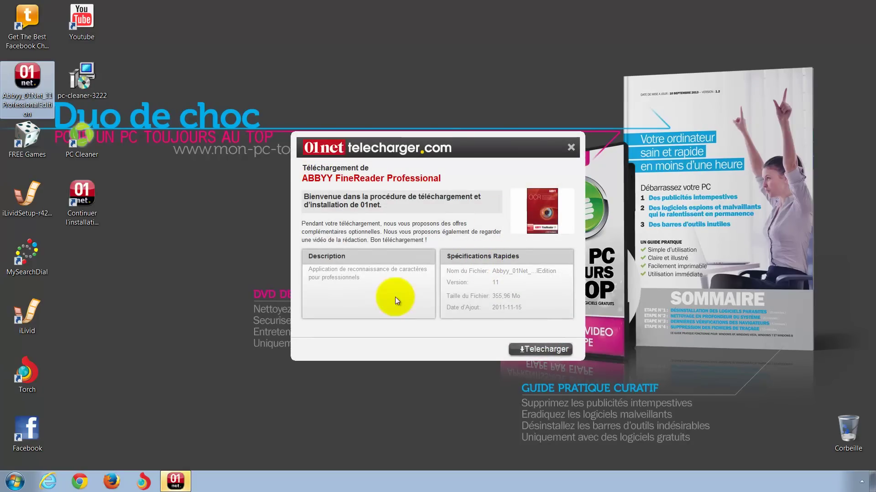
pyautogui.click(530, 349)
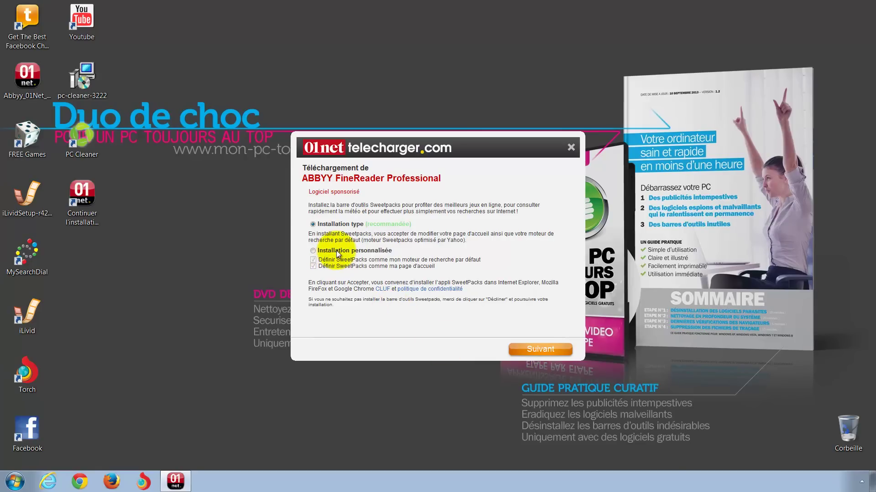
# Step: Choose Installation personnalisée, decline SweetPacks as default search engine and home page, and continue
pyautogui.click(312, 251)
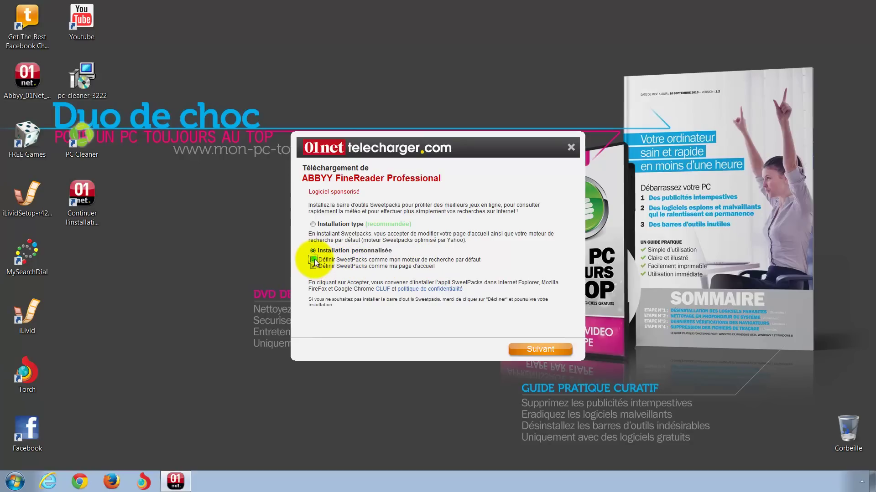
pyautogui.click(314, 266)
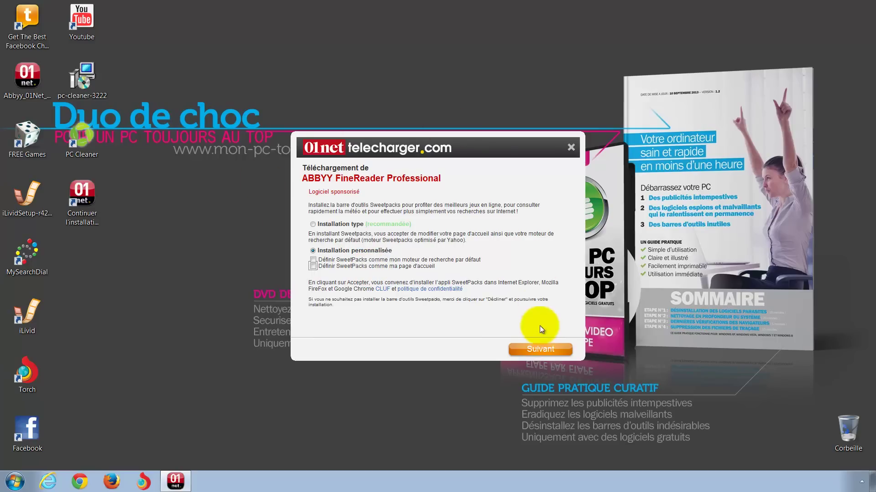
pyautogui.click(537, 349)
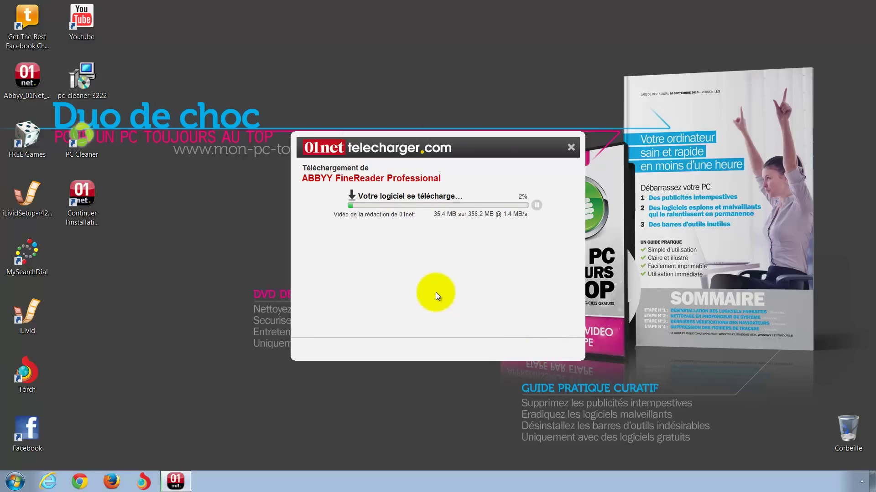
# Step: Try the controls of the video ad, close the browser windows it opens, and close the 01net download window
pyautogui.click(352, 320)
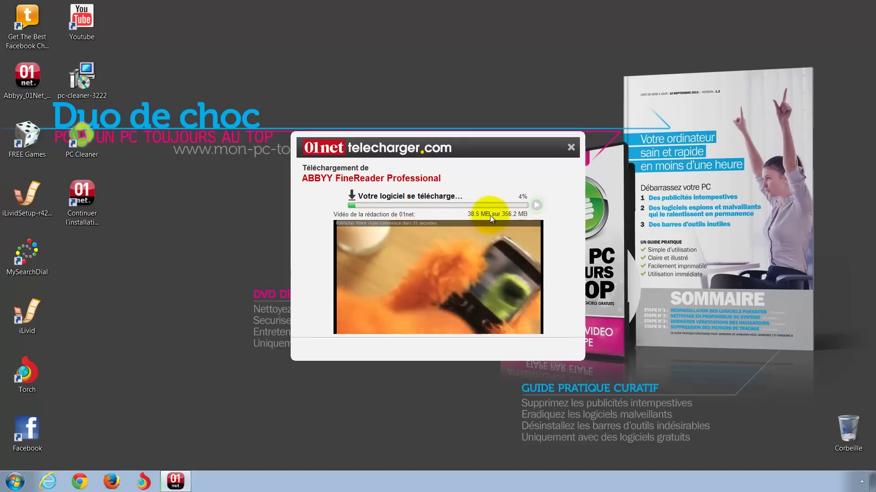
pyautogui.click(361, 320)
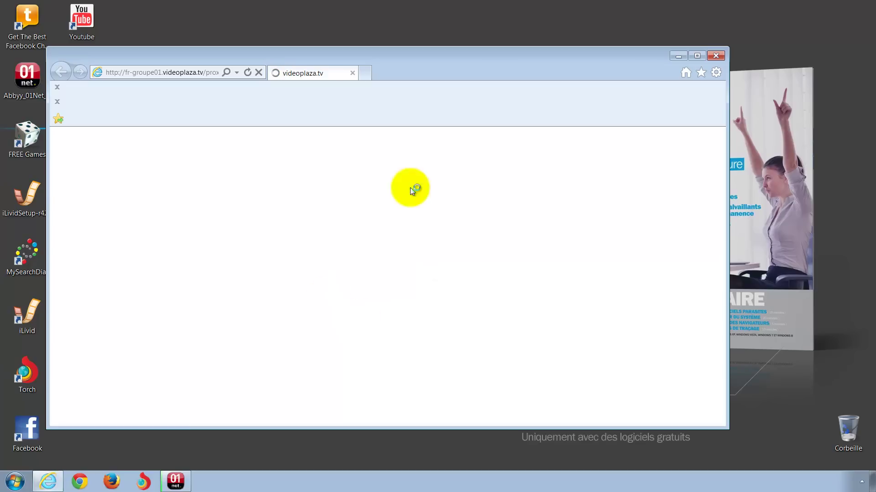
pyautogui.click(715, 55)
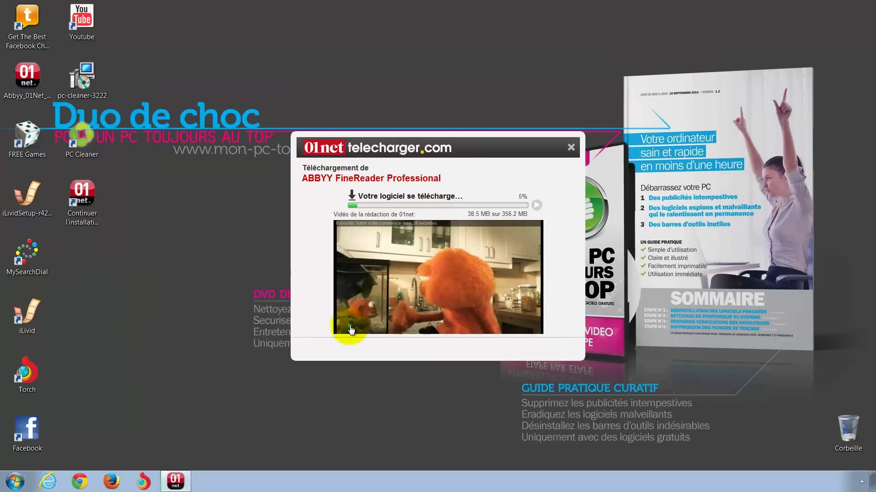
pyautogui.click(348, 329)
pyautogui.click(715, 55)
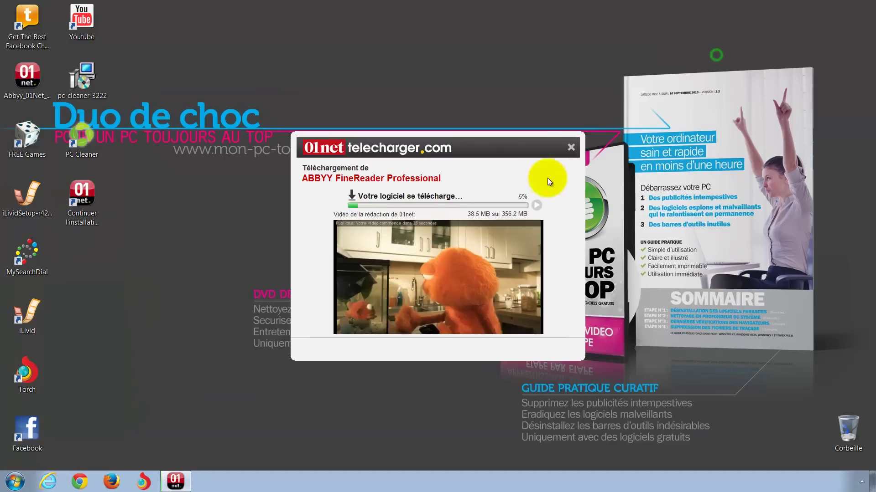
pyautogui.click(570, 145)
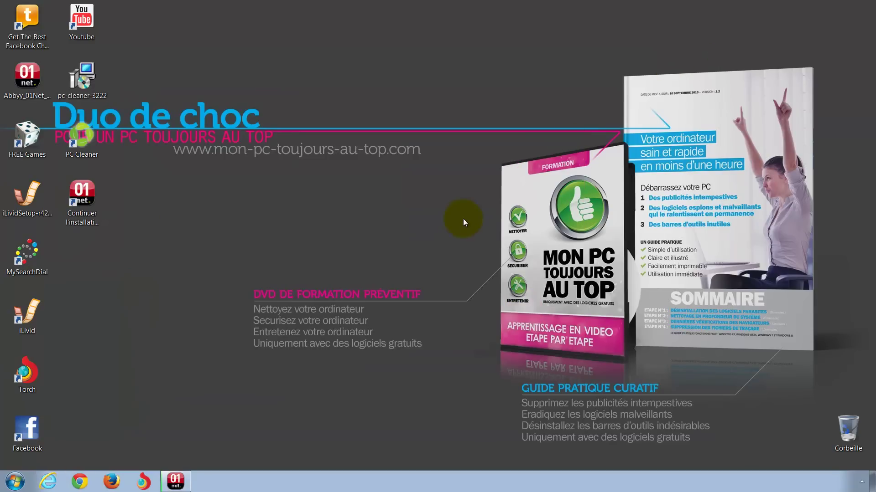
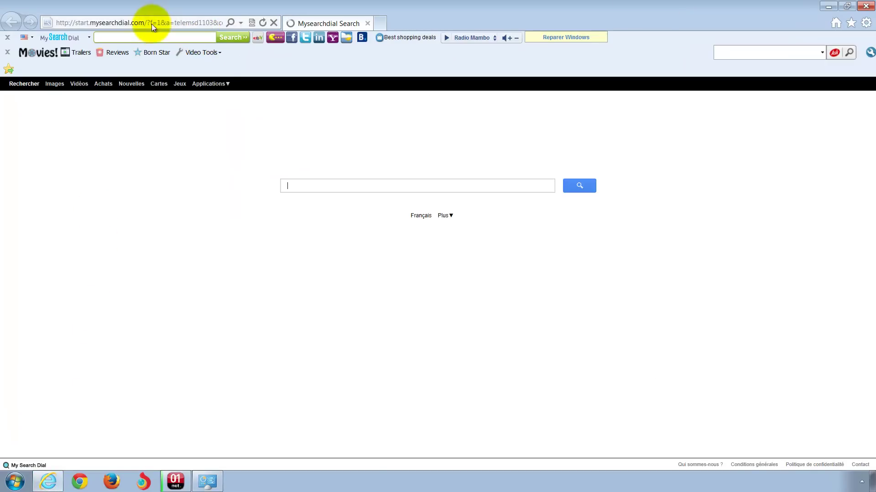
pyautogui.click(151, 24)
pyautogui.moveTo(228, 103)
pyautogui.write('www.')
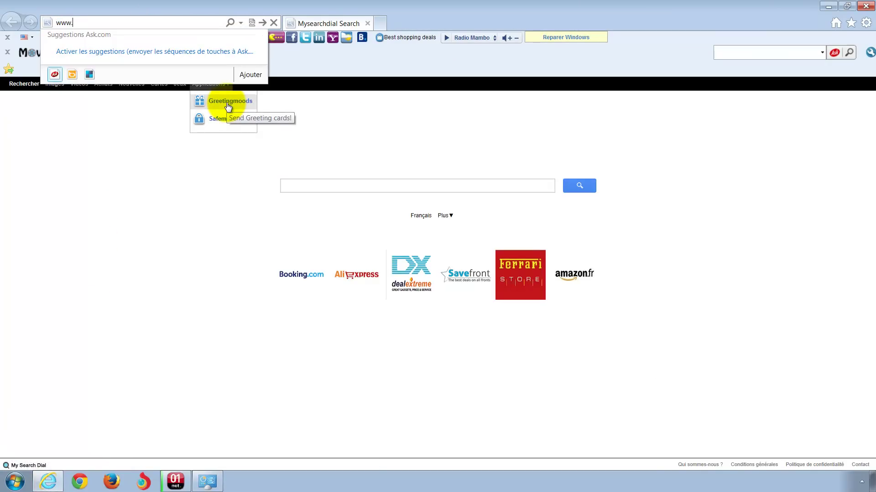
pyautogui.write('mon-pc-toujours-au-top')
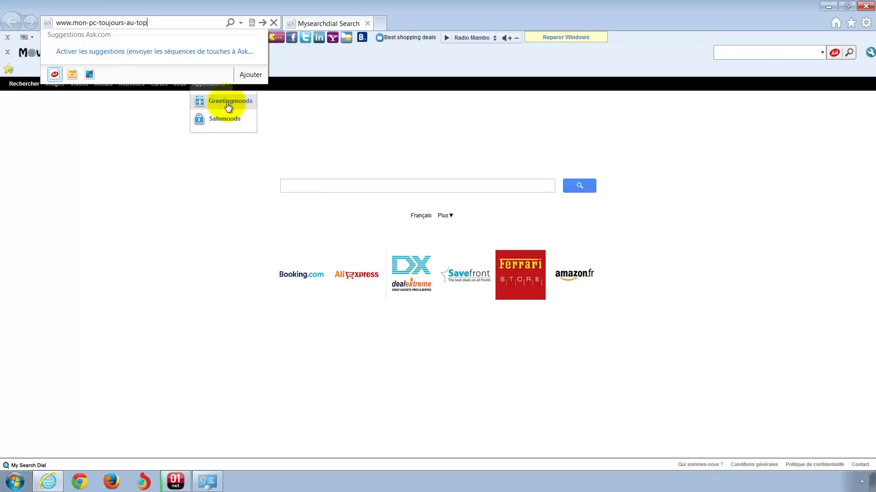
pyautogui.write('com')
pyautogui.write('.')
pyautogui.press('Return')
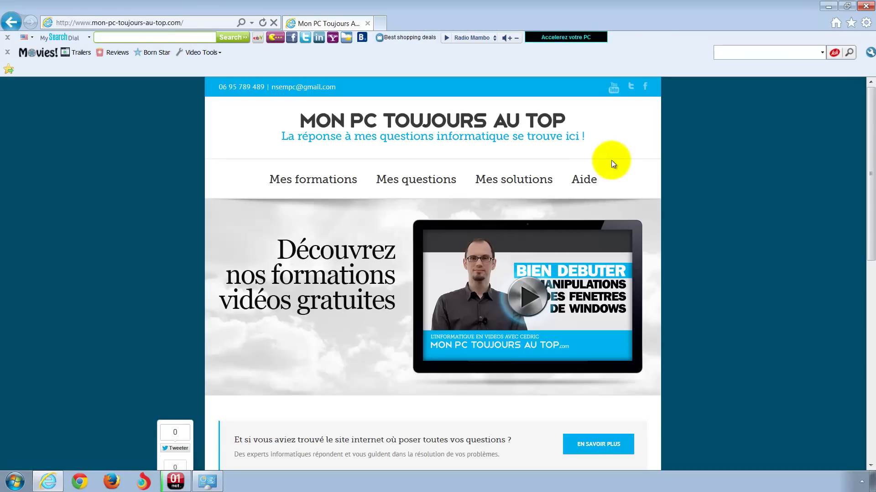
# Step: Open the Programmes help page from the site's Aide section
pyautogui.moveTo(575, 181)
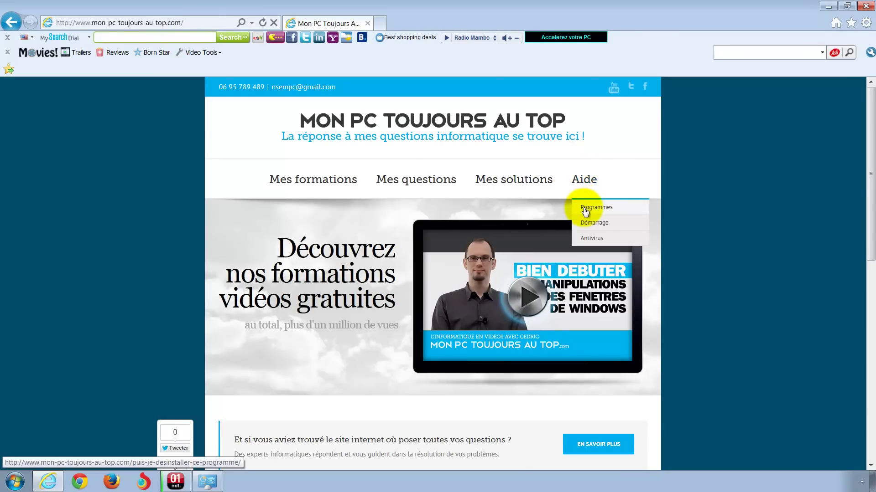
pyautogui.click(585, 210)
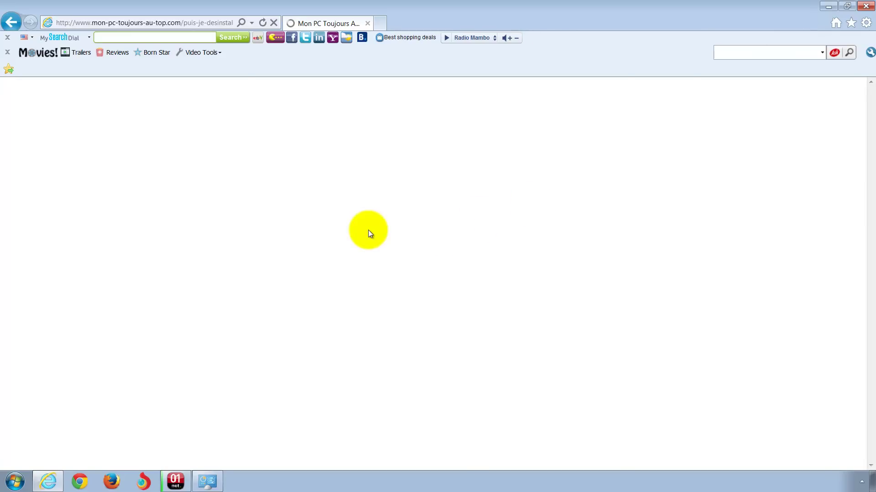
pyautogui.scroll(-1, 278, 247)
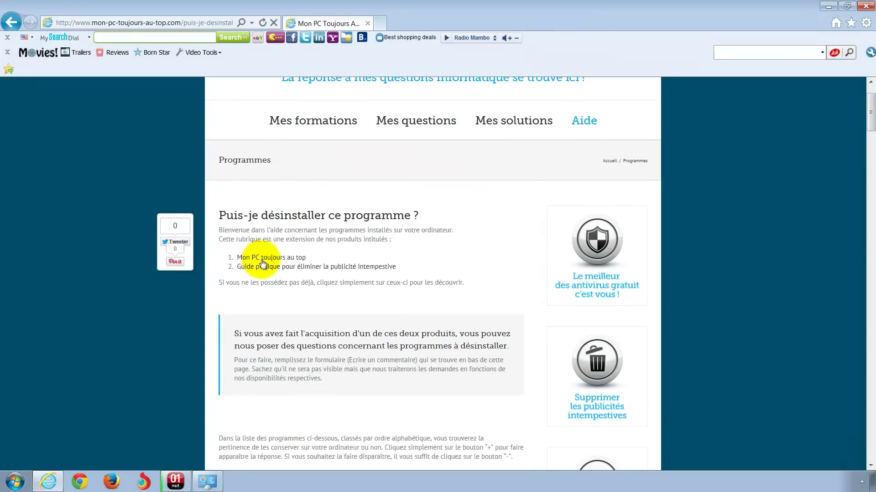
# Step: Look through the alphabetical list of programs on the help page, down to the YZ# group and back to STU
pyautogui.scroll(-8, 263, 263)
pyautogui.scroll(-12, 264, 258)
pyautogui.scroll(-10, 259, 253)
pyautogui.scroll(-11, 257, 250)
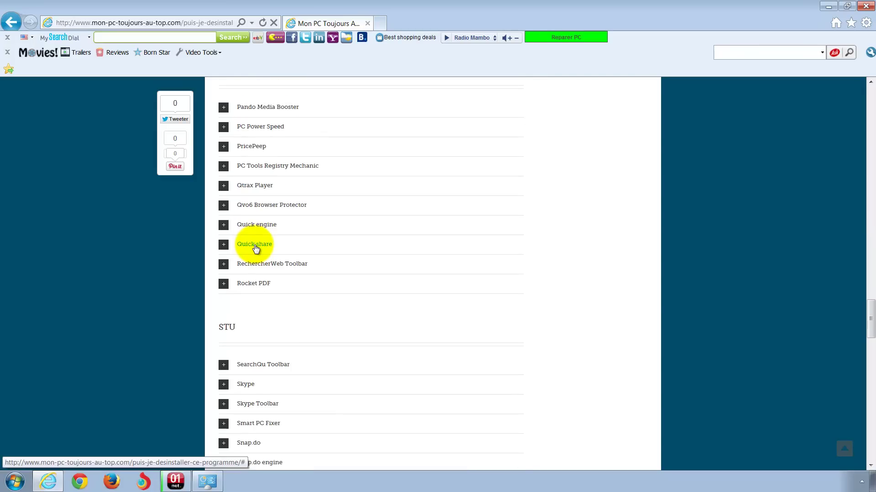
pyautogui.scroll(-12, 254, 248)
pyautogui.scroll(-9, 254, 247)
pyautogui.scroll(1, 250, 246)
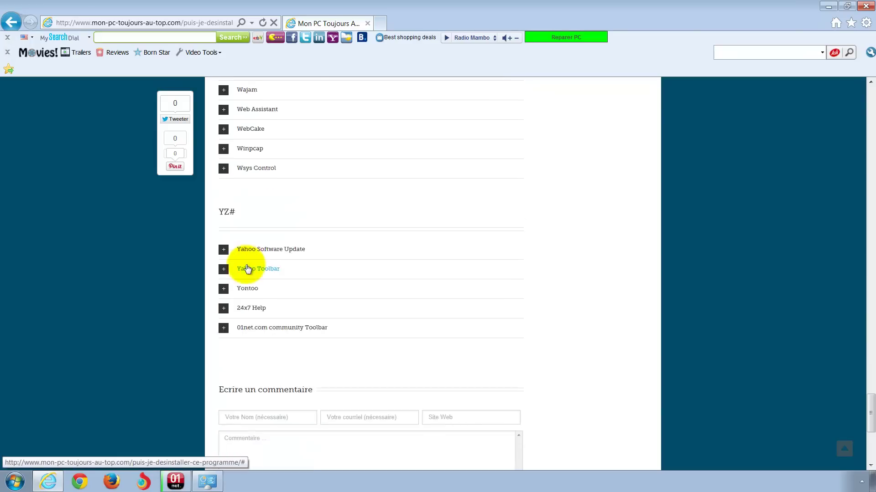
pyautogui.scroll(7, 247, 269)
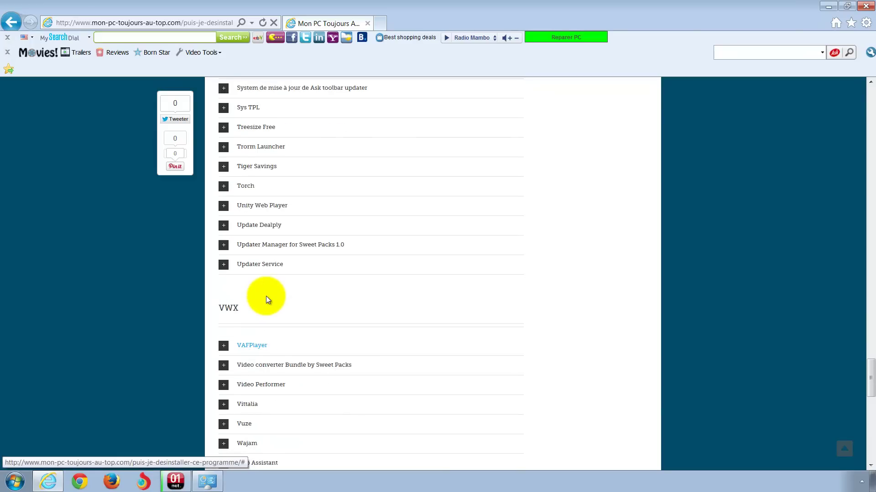
pyautogui.scroll(1, 268, 299)
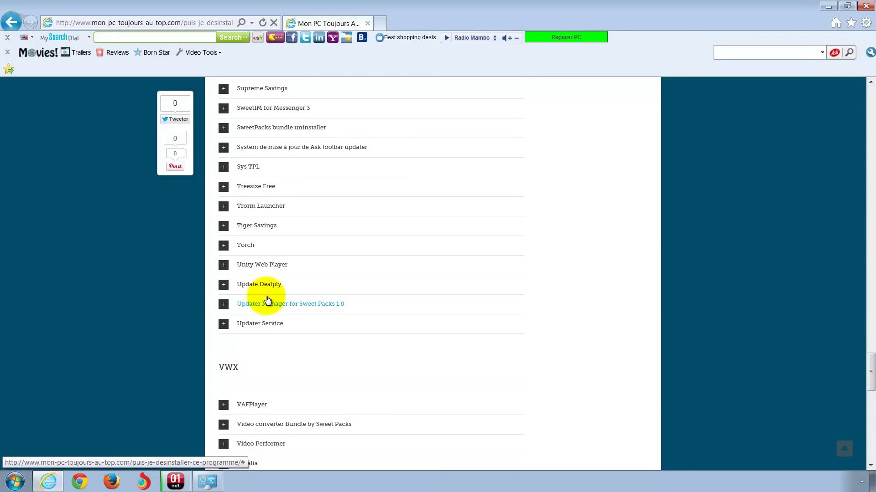
pyautogui.scroll(1, 267, 300)
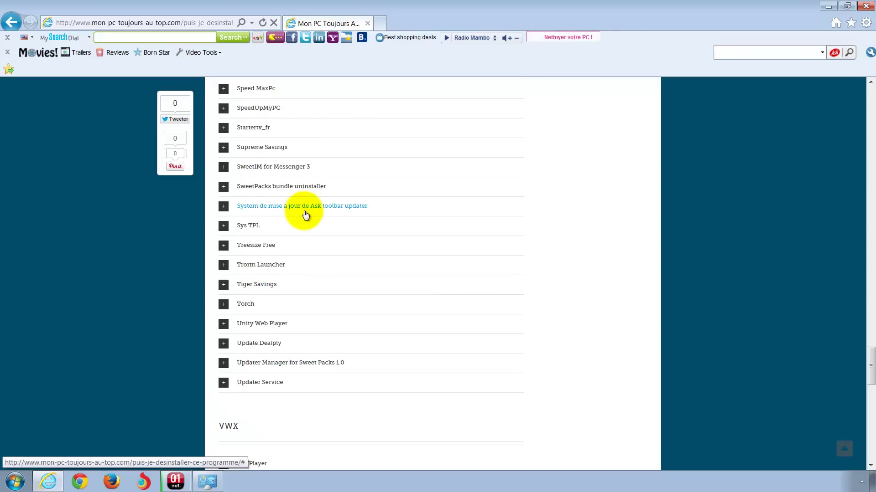
# Step: Show and hide the uninstall advice for Supreme Savings, Startertv_fr and SpeedUpMyPC in the STU group
pyautogui.click(250, 149)
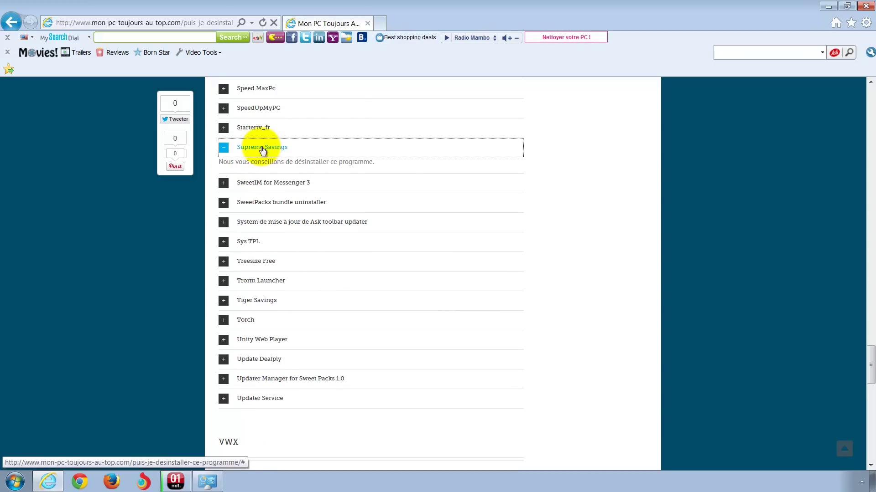
pyautogui.click(253, 130)
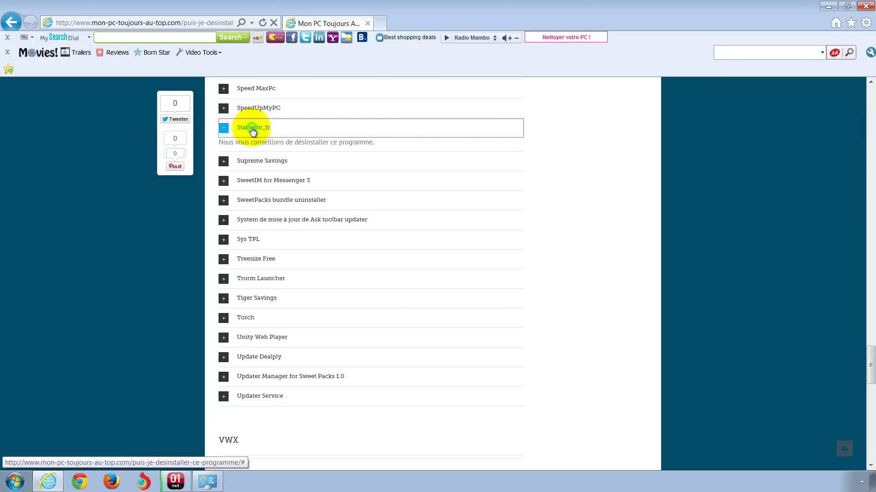
pyautogui.click(253, 129)
pyautogui.click(257, 109)
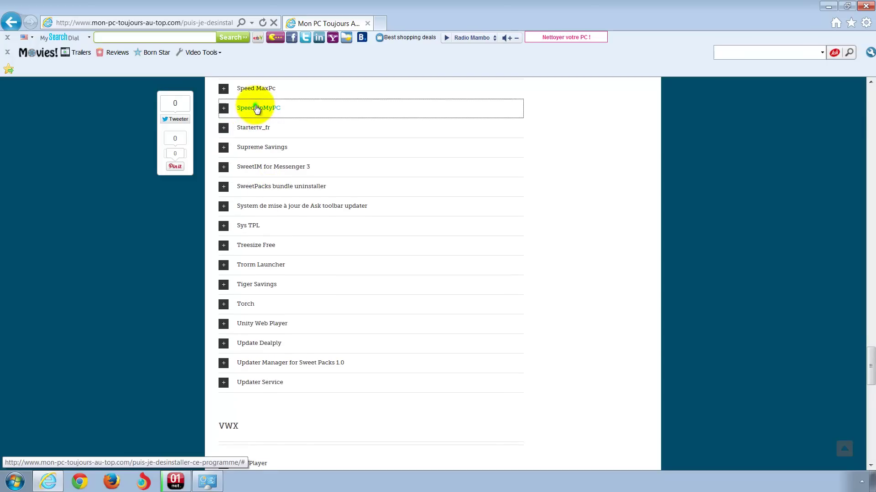
pyautogui.click(257, 109)
# Step: Switch to the Programmes et fonctionnalités window to view the installed programs, and return to Internet Explorer
pyautogui.scroll(5, 303, 247)
pyautogui.scroll(15, 303, 246)
pyautogui.scroll(15, 302, 246)
pyautogui.scroll(15, 301, 247)
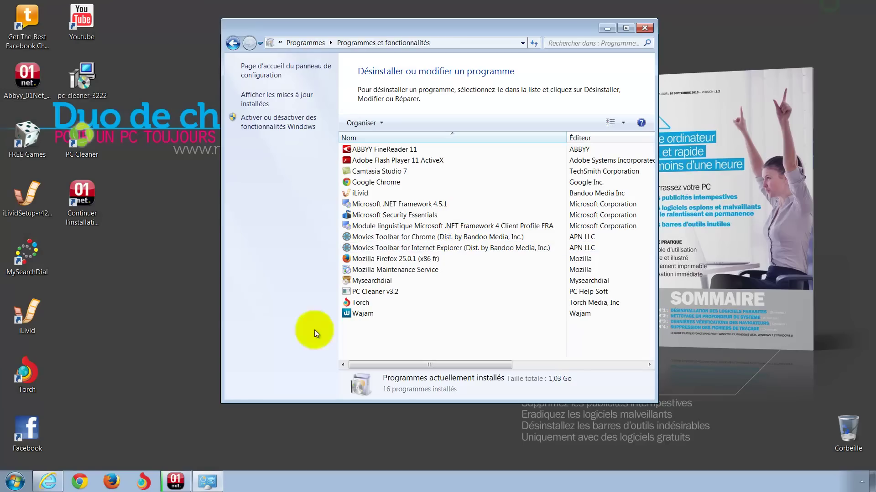
pyautogui.click(208, 482)
pyautogui.click(208, 482)
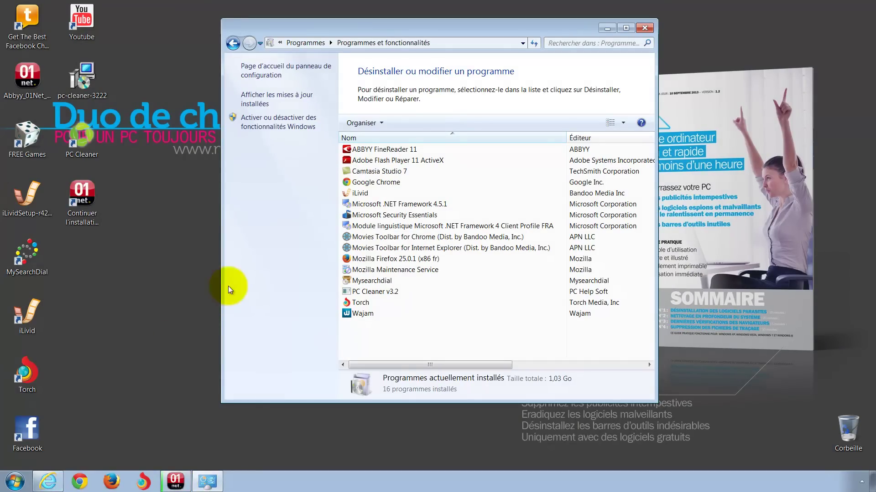
pyautogui.click(54, 486)
# Step: Show and hide the advice for Acrobat Reader (Adobe), AddLyrics and Advanced System protector in the ABC group
pyautogui.scroll(-8, 255, 265)
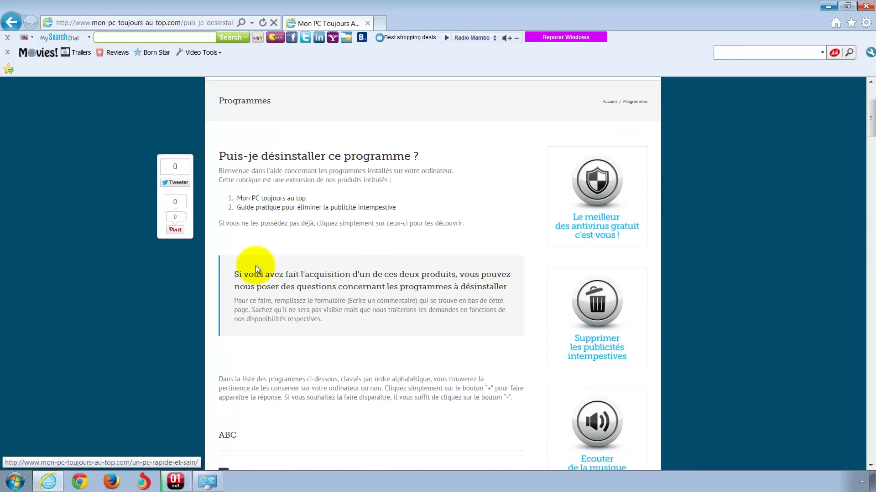
pyautogui.scroll(-1, 255, 266)
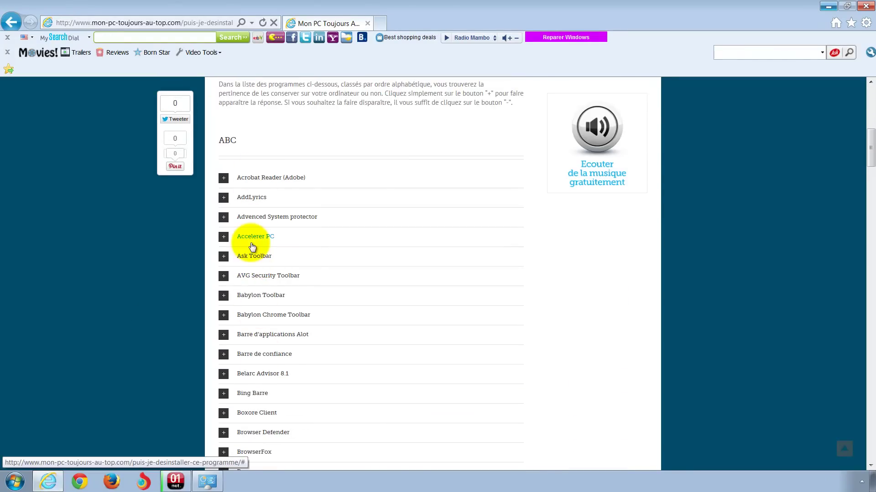
pyautogui.click(251, 179)
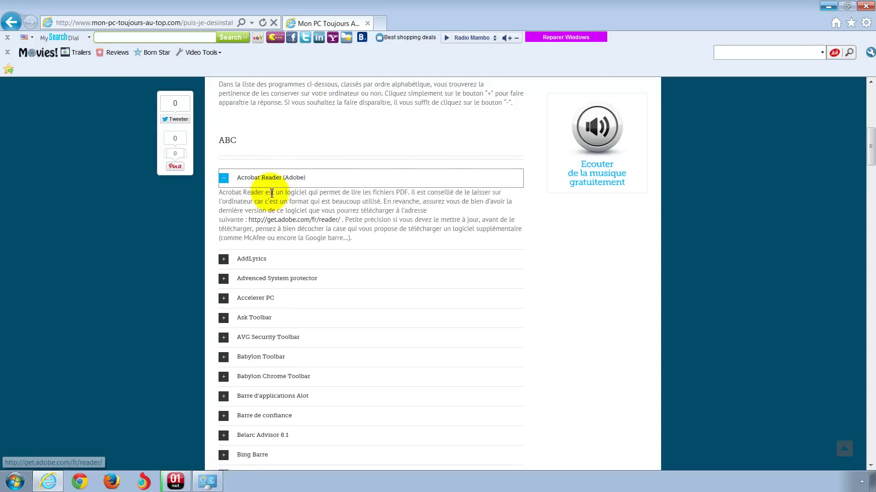
pyautogui.click(261, 179)
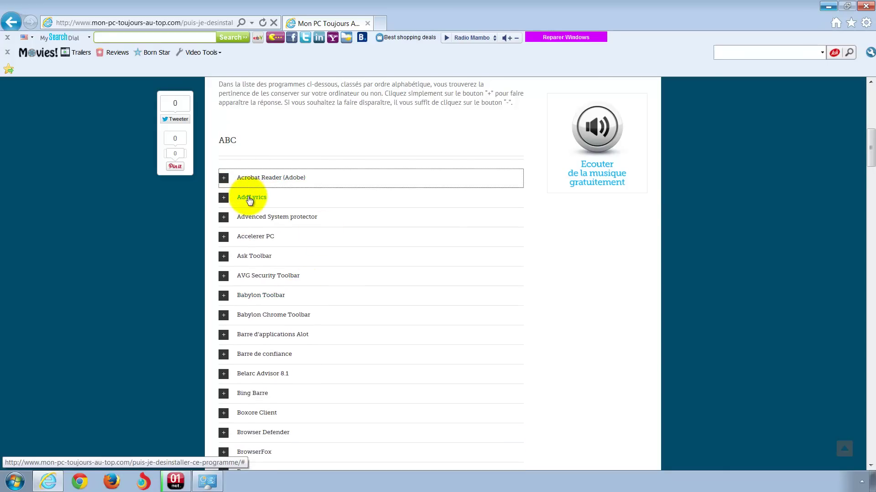
pyautogui.click(250, 198)
pyautogui.click(250, 198)
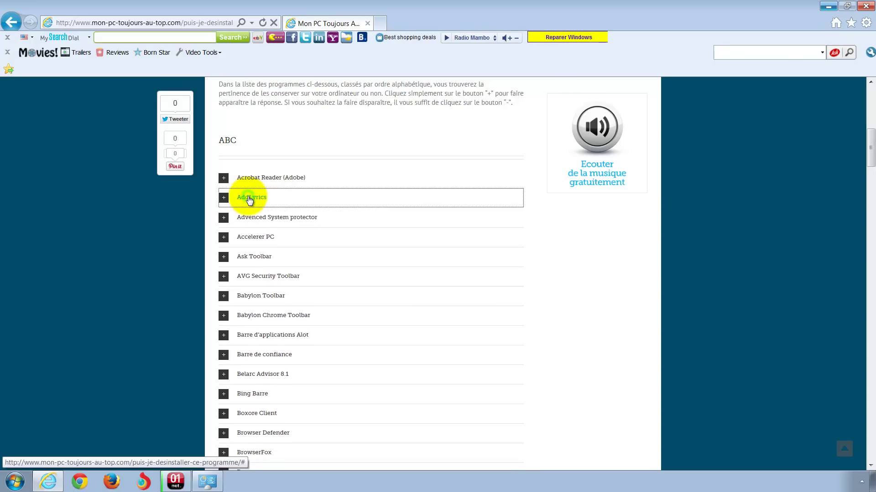
pyautogui.click(250, 220)
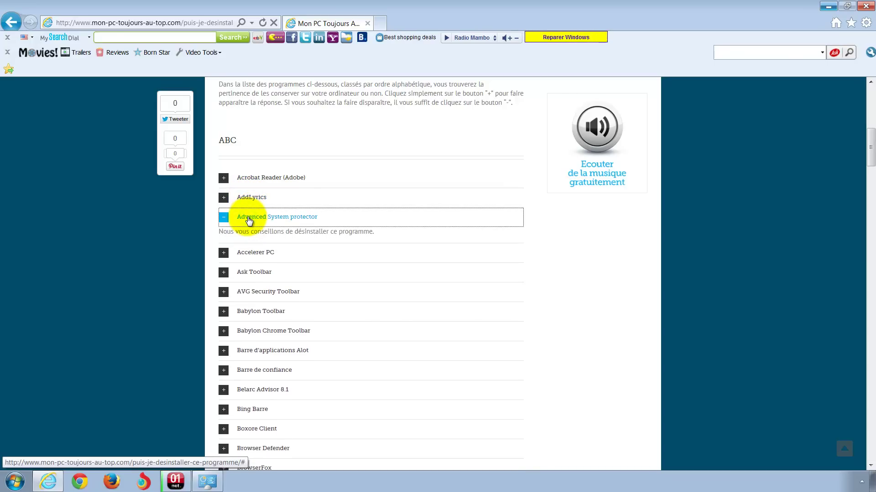
pyautogui.click(249, 221)
pyautogui.click(140, 225)
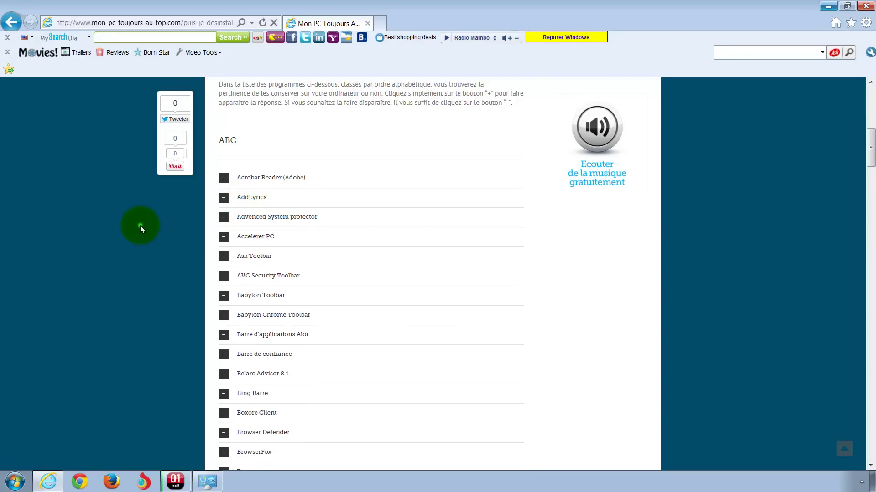
# Step: Minimize Internet Explorer and the Programmes et fonctionnalités window to clear the desktop, briefly checking the help page again
pyautogui.click(828, 6)
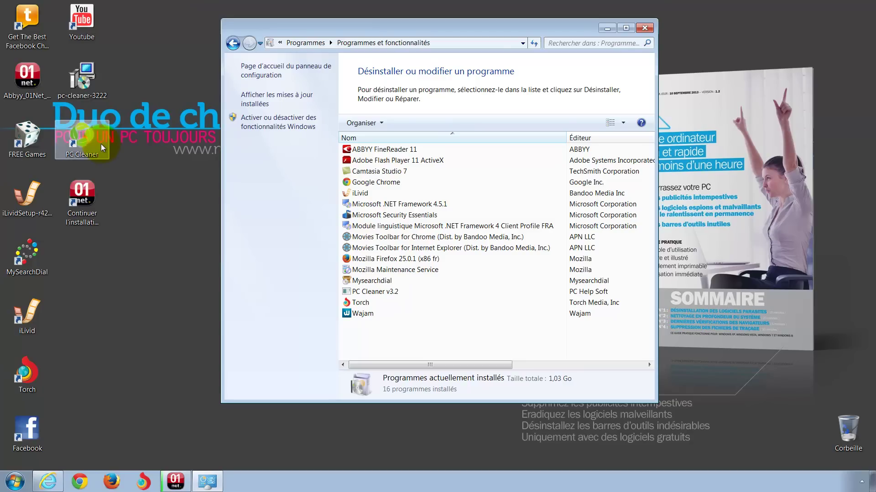
pyautogui.click(610, 30)
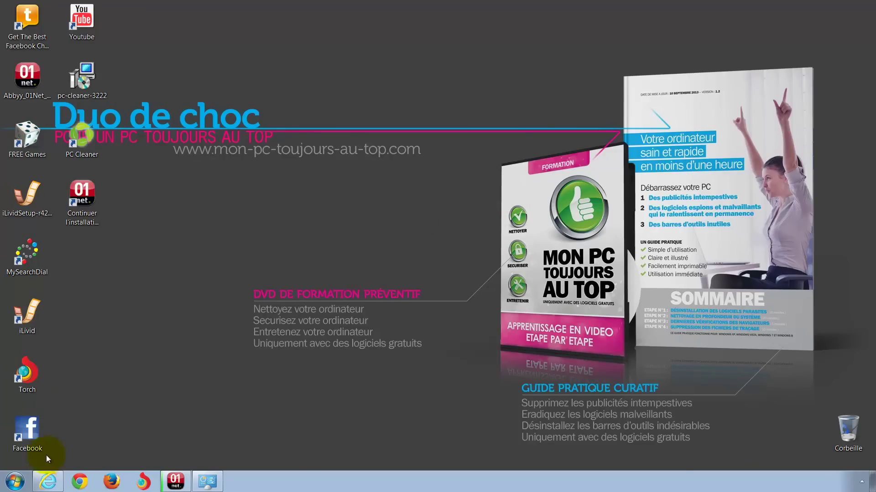
pyautogui.click(48, 481)
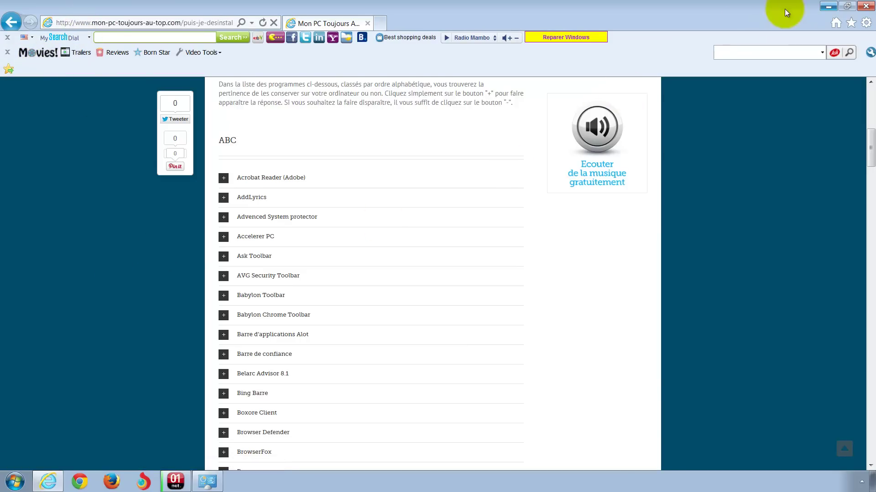
pyautogui.click(828, 6)
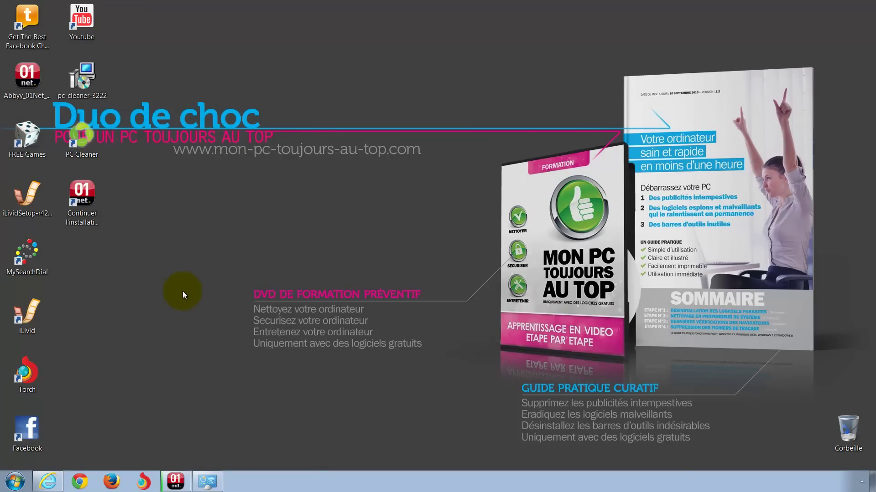